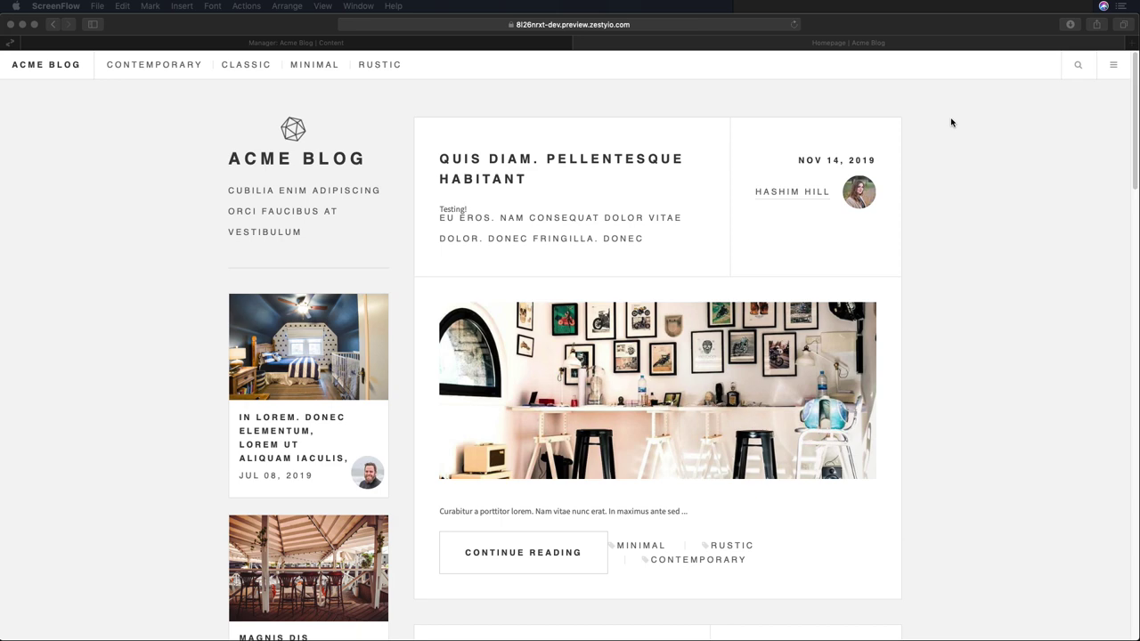
Browse the blog homepage, open the "Felis ullamcorper viverra." article and examine its title, image, body text and tag
scroll(953, 122, down, 4)
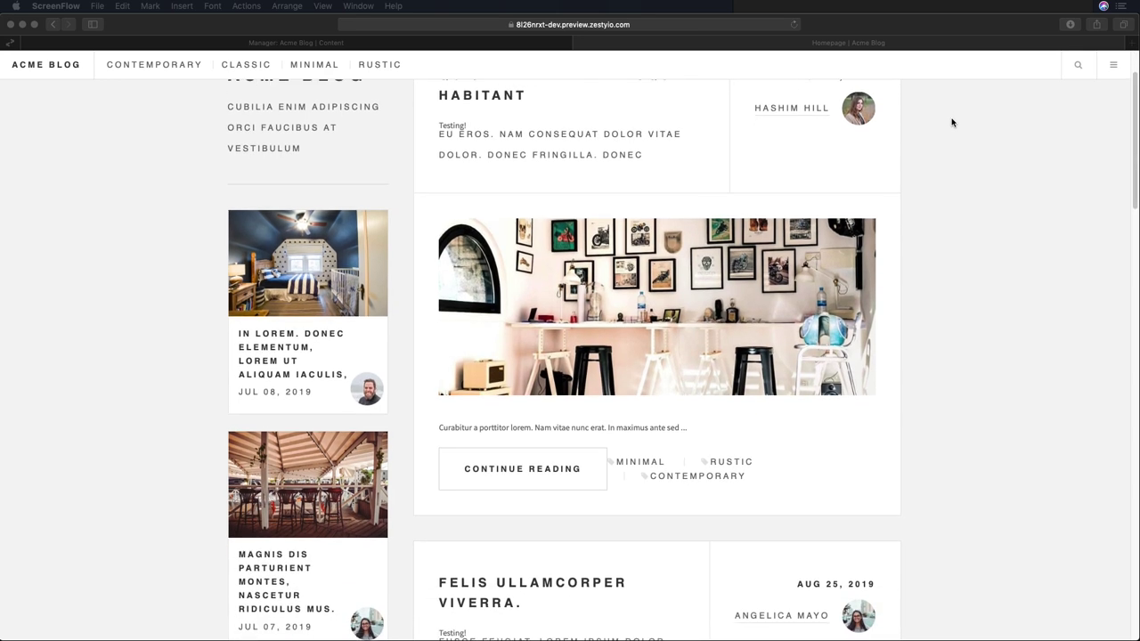
scroll(733, 413, down, 5)
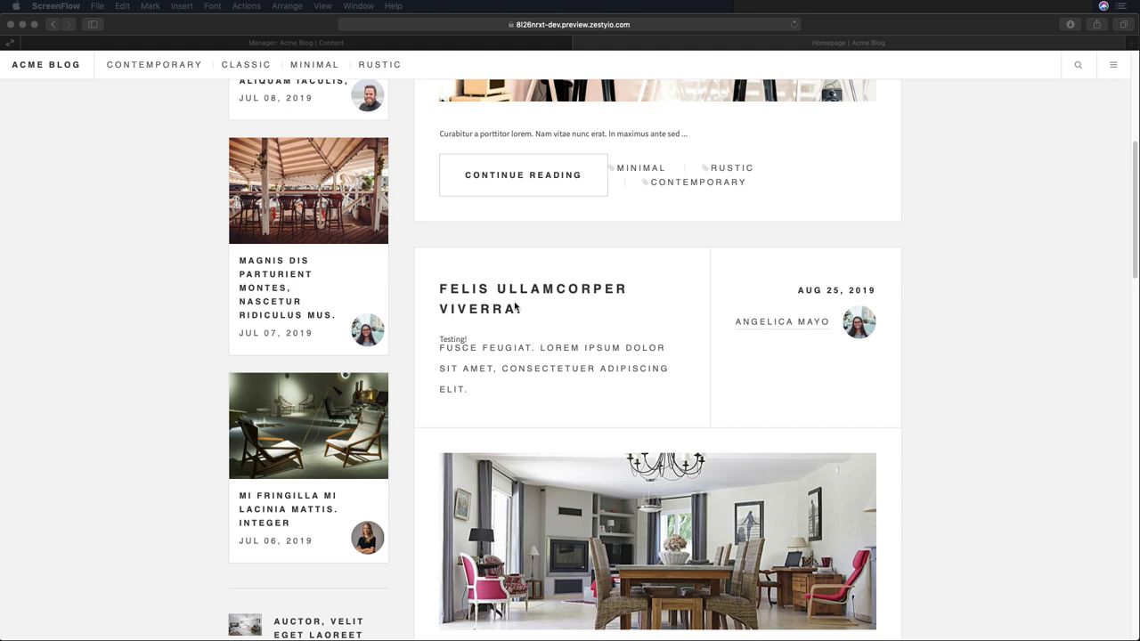
scroll(457, 328, down, 3)
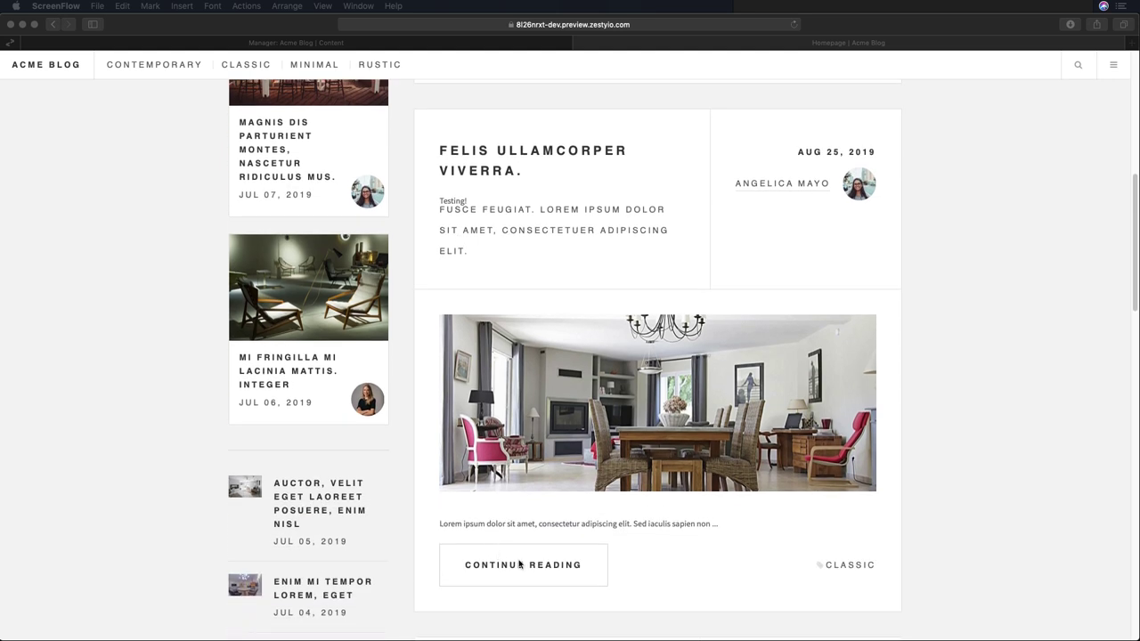
click(512, 564)
click(531, 573)
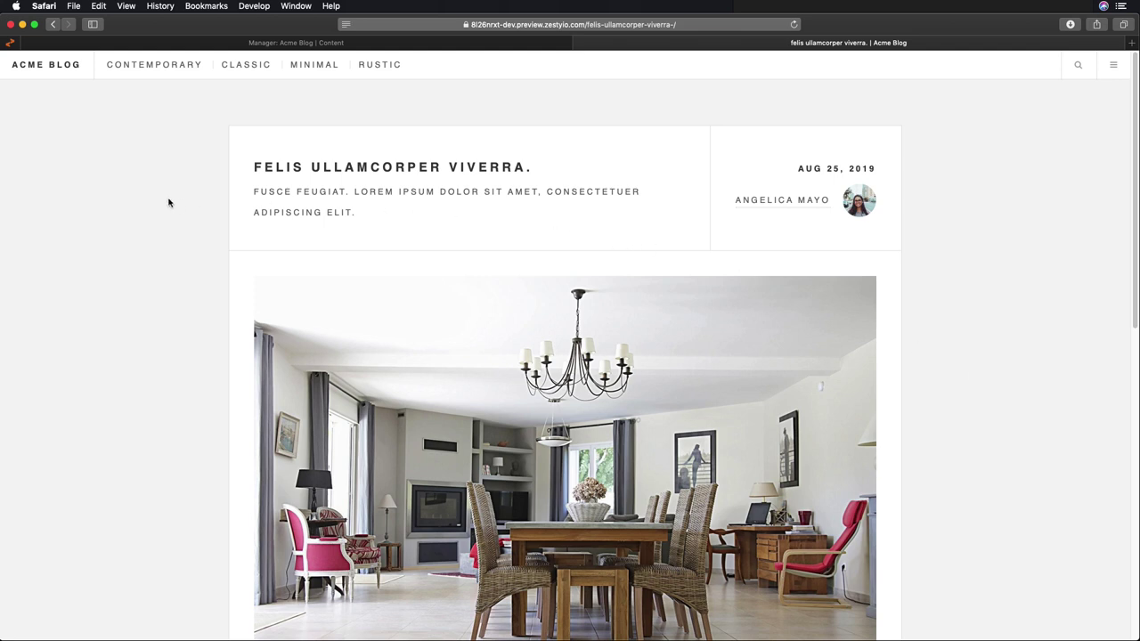
scroll(169, 203, down, 1)
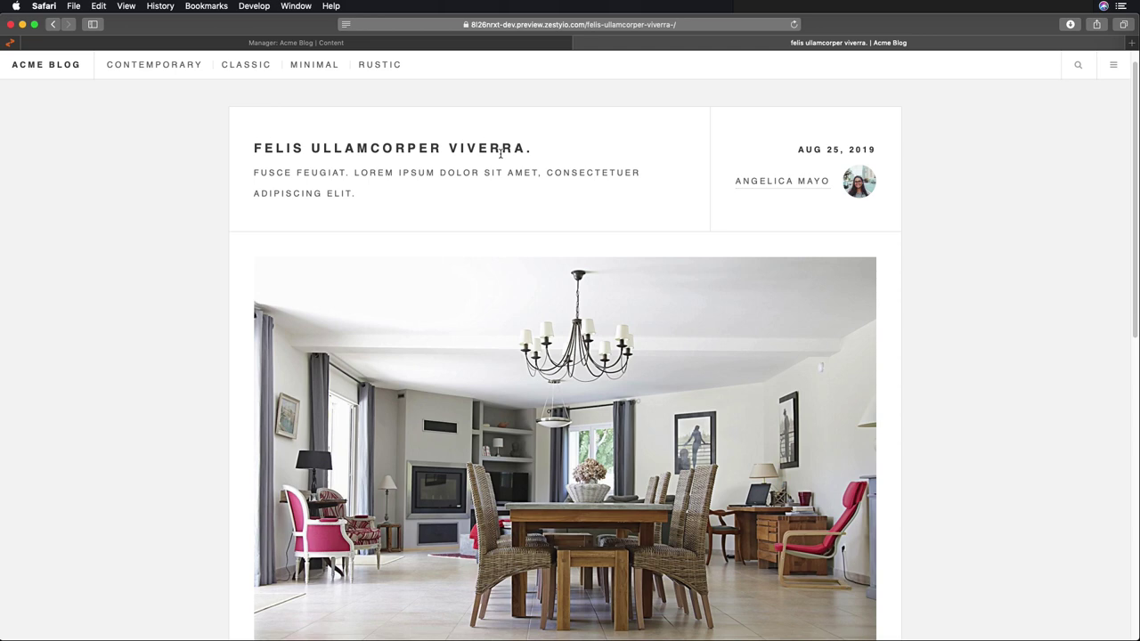
scroll(395, 198, down, 10)
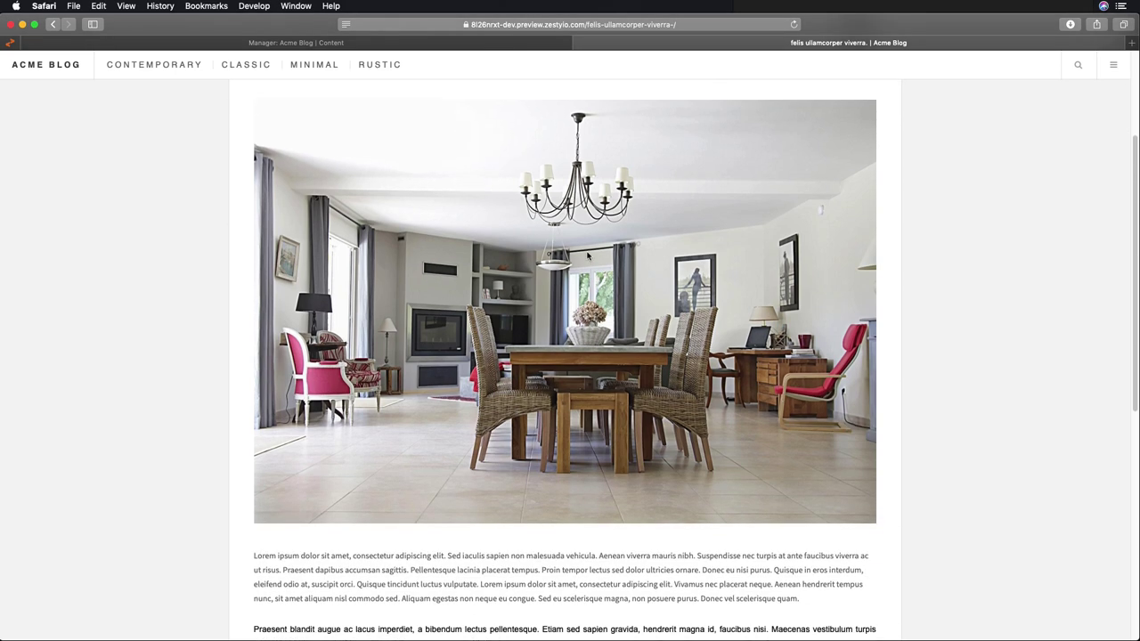
scroll(608, 313, down, 1)
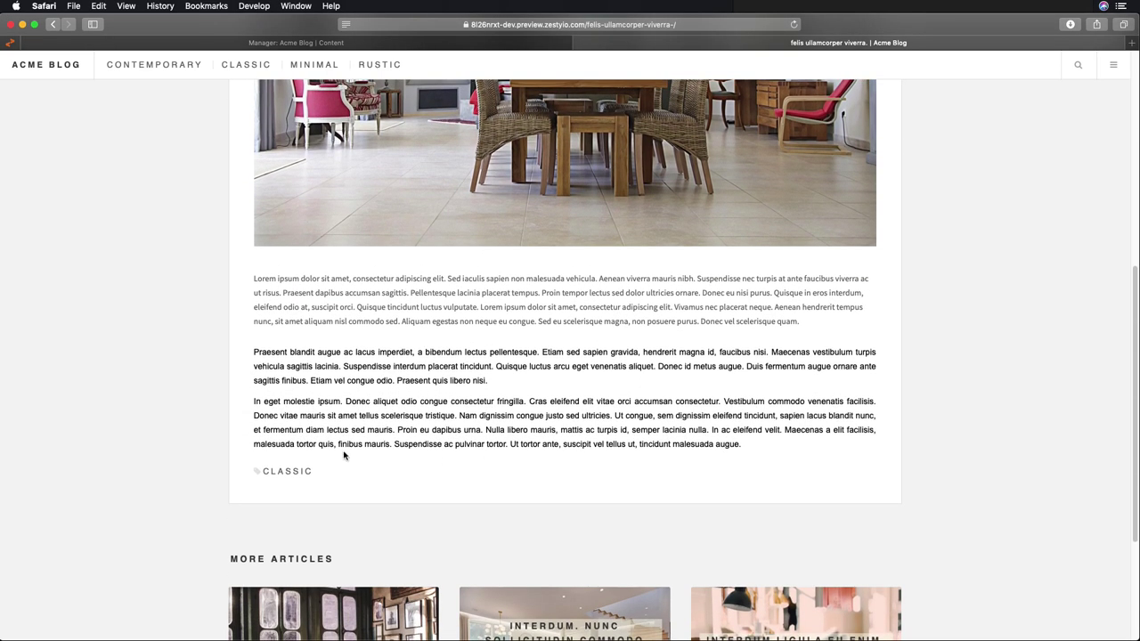
scroll(827, 526, up, 10)
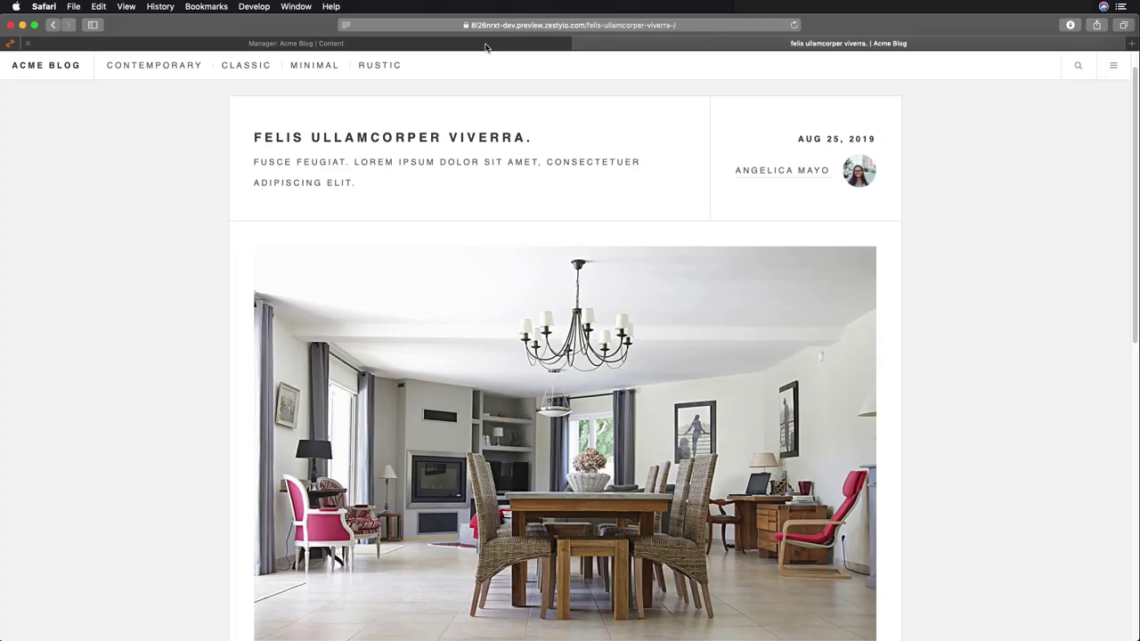
Switch to the Acme Blog manager and open the "sed pede nec ante" item in the Articles content
click(487, 46)
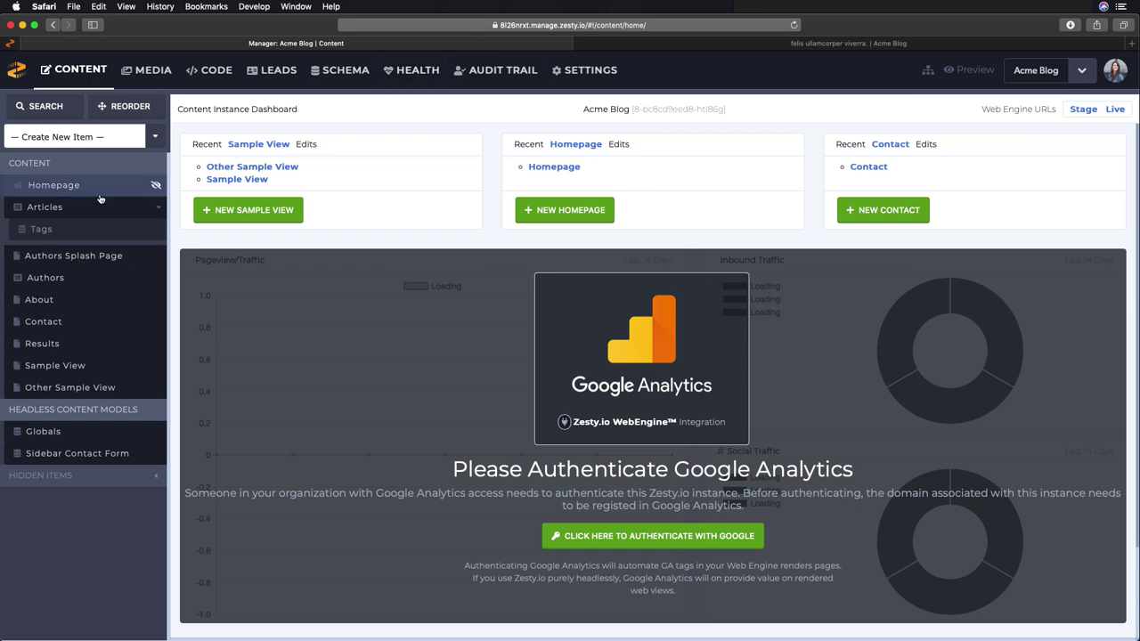
click(40, 208)
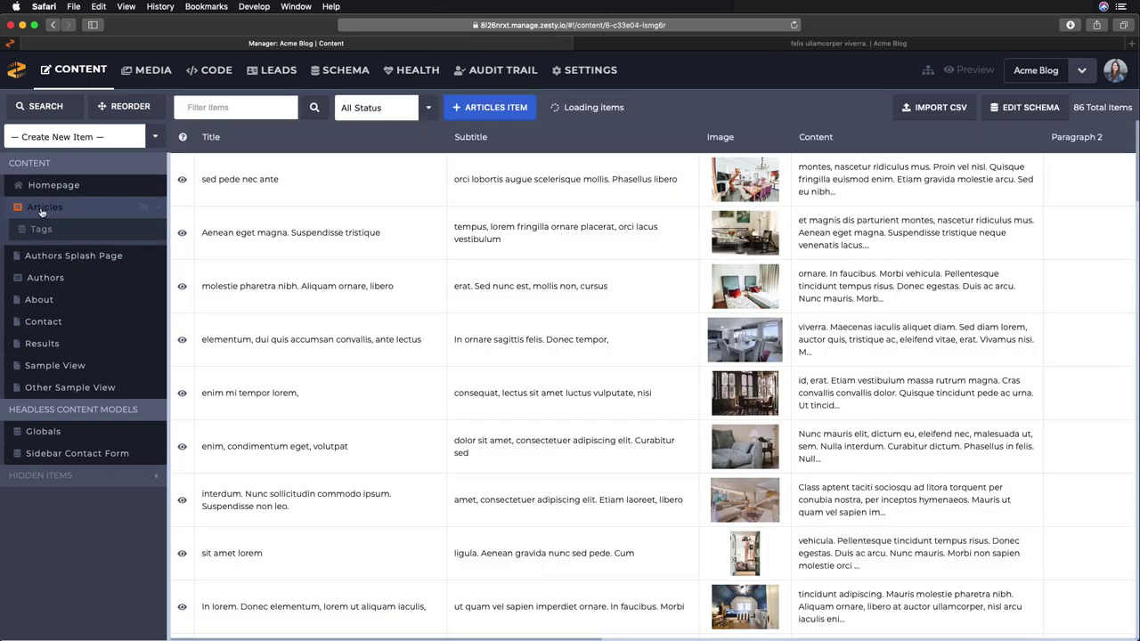
click(236, 179)
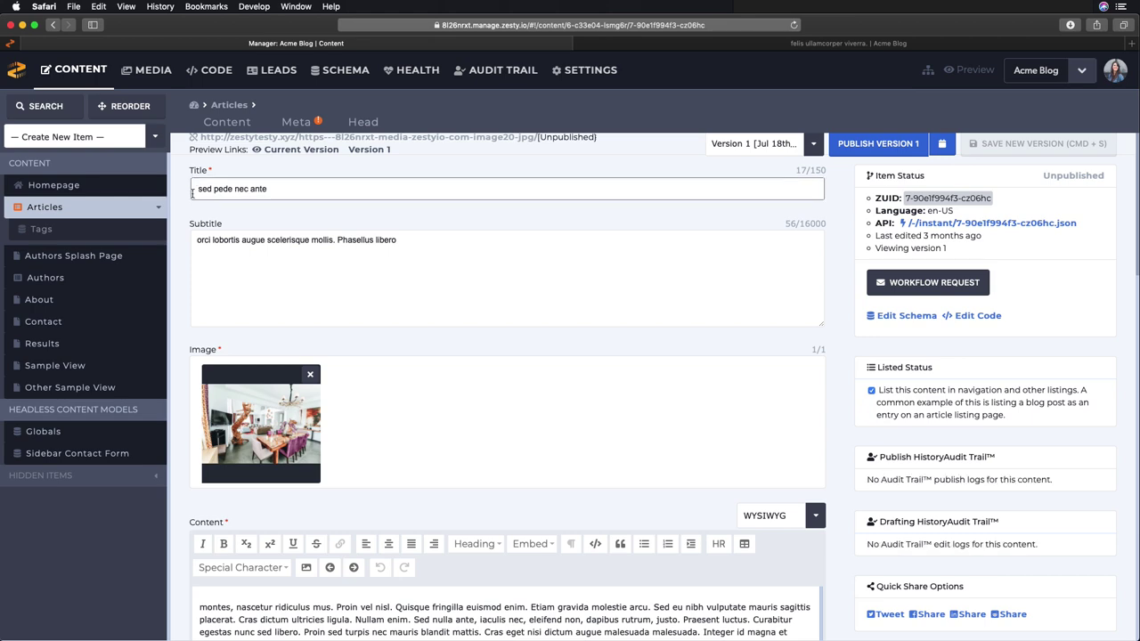
Examine the article's content fields from title to Legacy Post, including the options offered for Author and Tags
scroll(240, 278, down, 5)
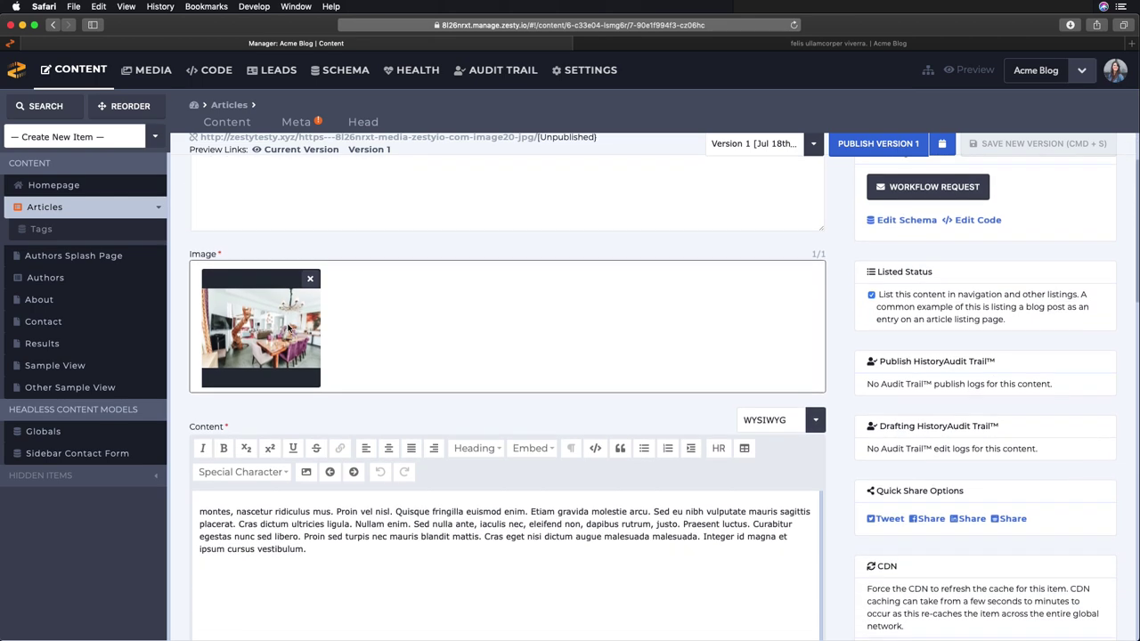
scroll(361, 382, down, 15)
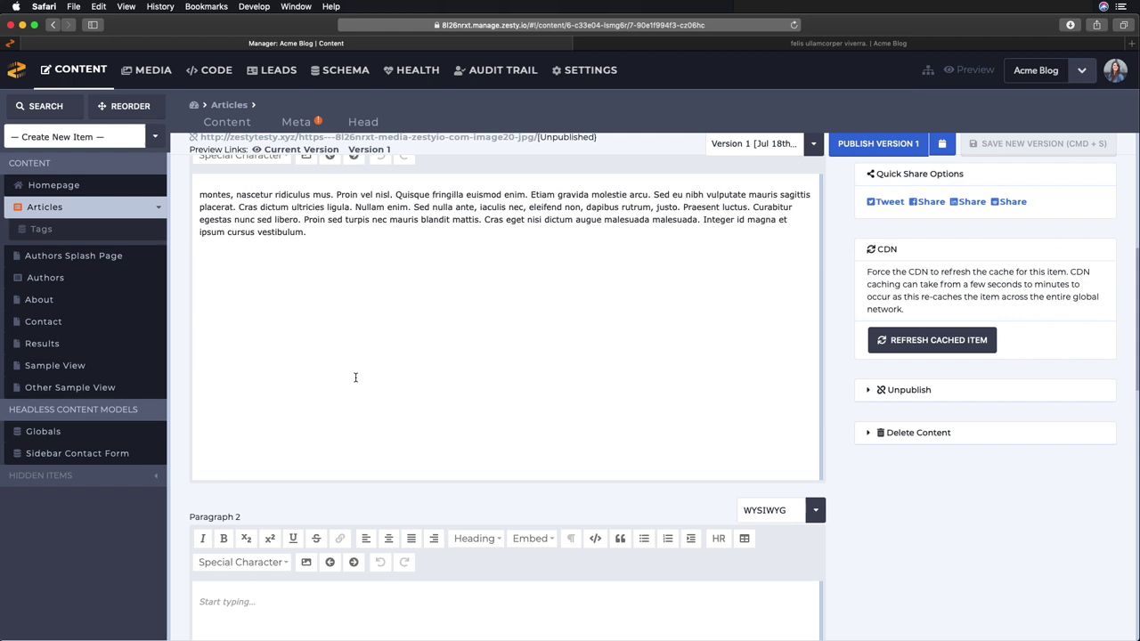
scroll(579, 356, down, 2)
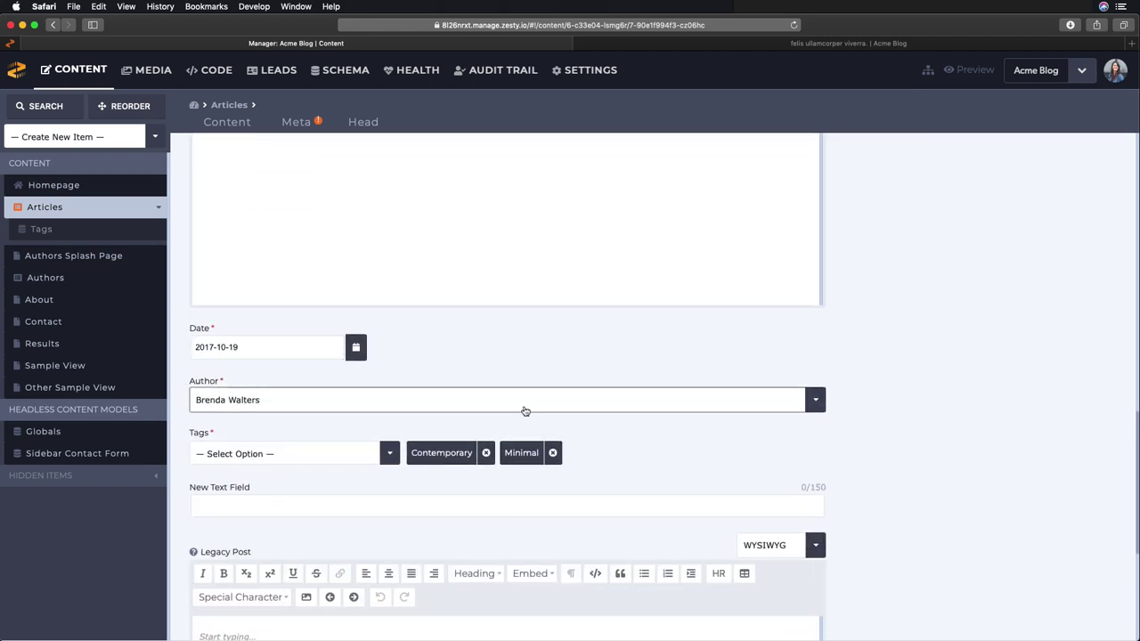
click(816, 404)
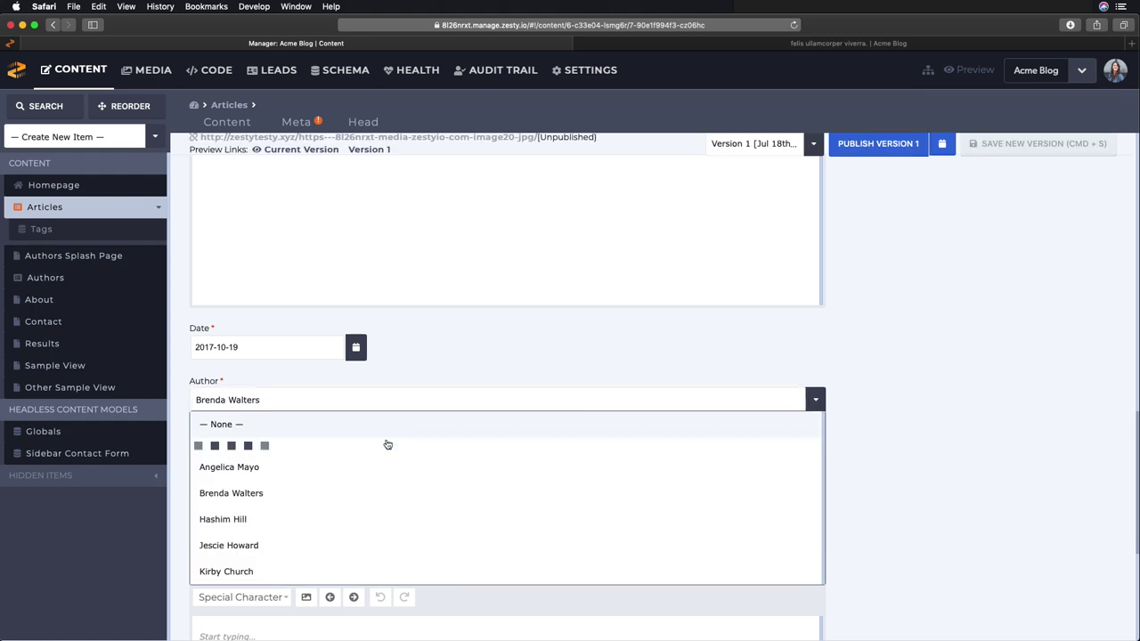
click(815, 401)
scroll(668, 369, down, 3)
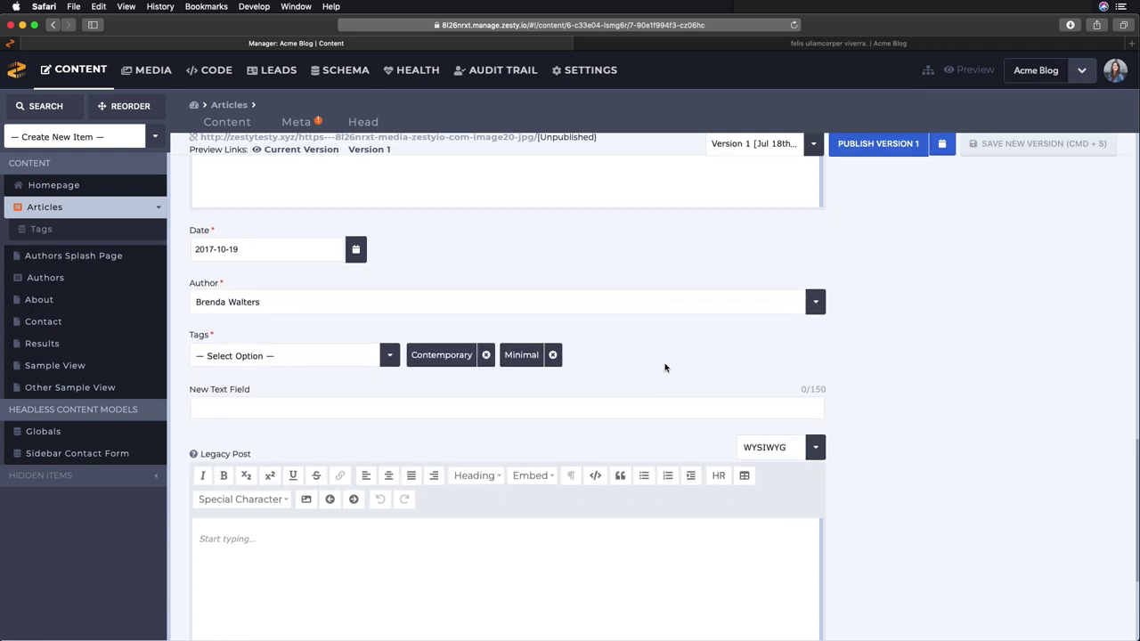
click(384, 354)
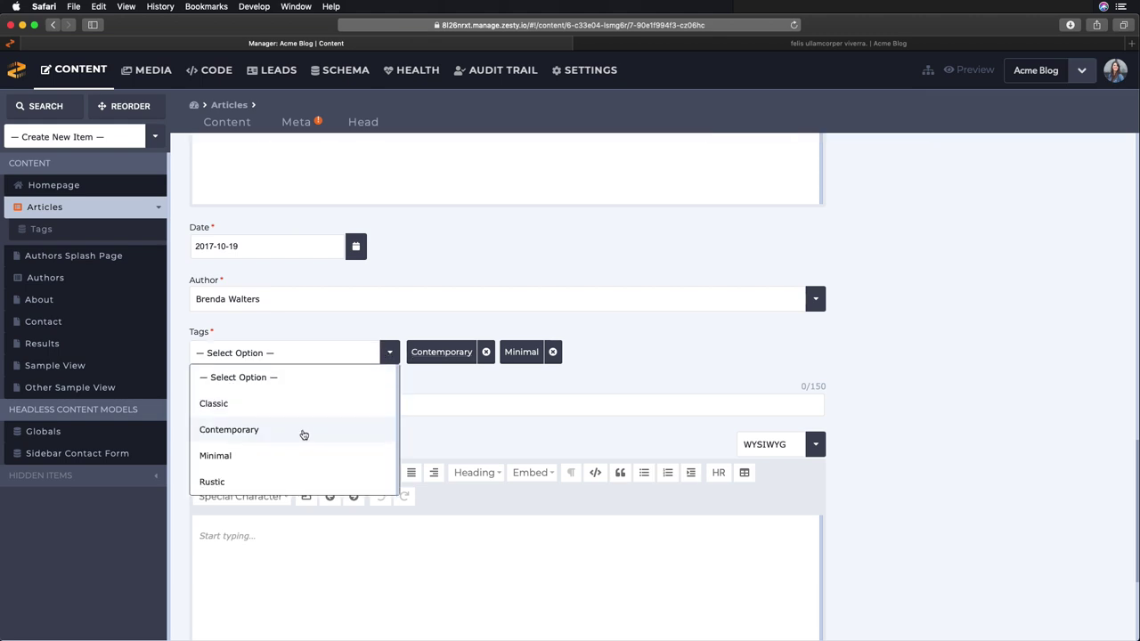
click(386, 354)
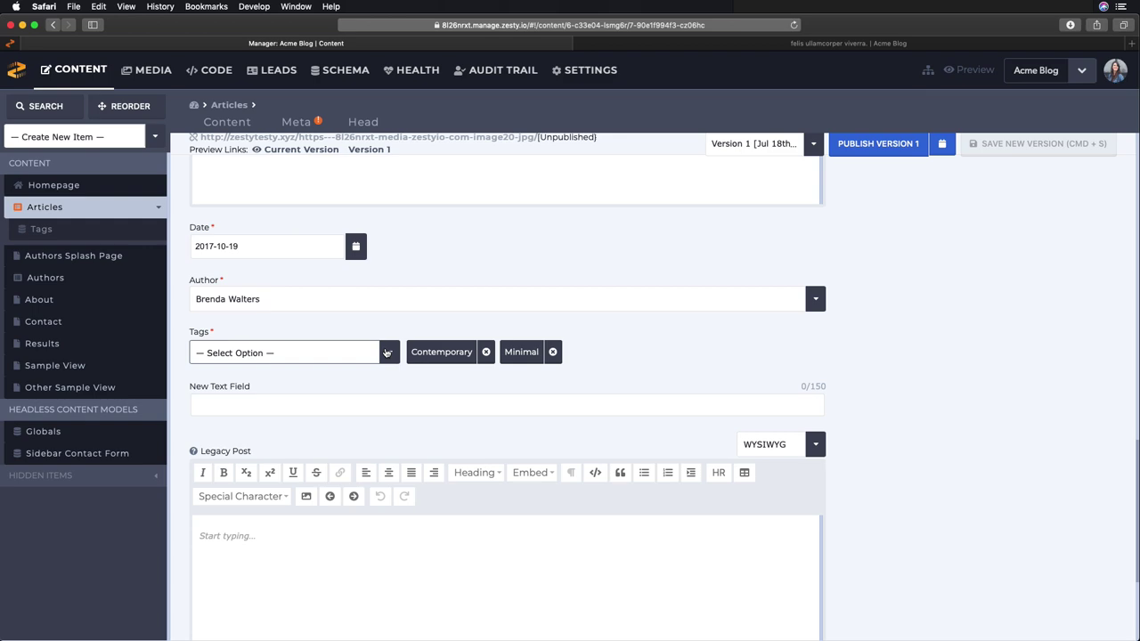
scroll(593, 384, down, 5)
scroll(707, 426, up, 5)
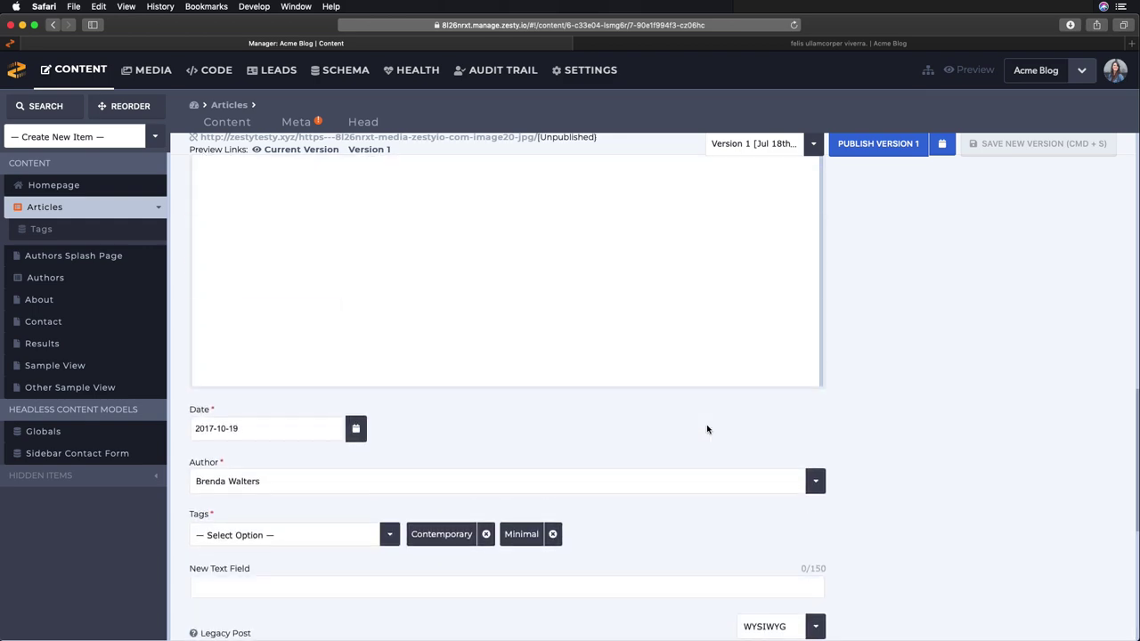
scroll(708, 426, down, 15)
scroll(707, 425, up, 5)
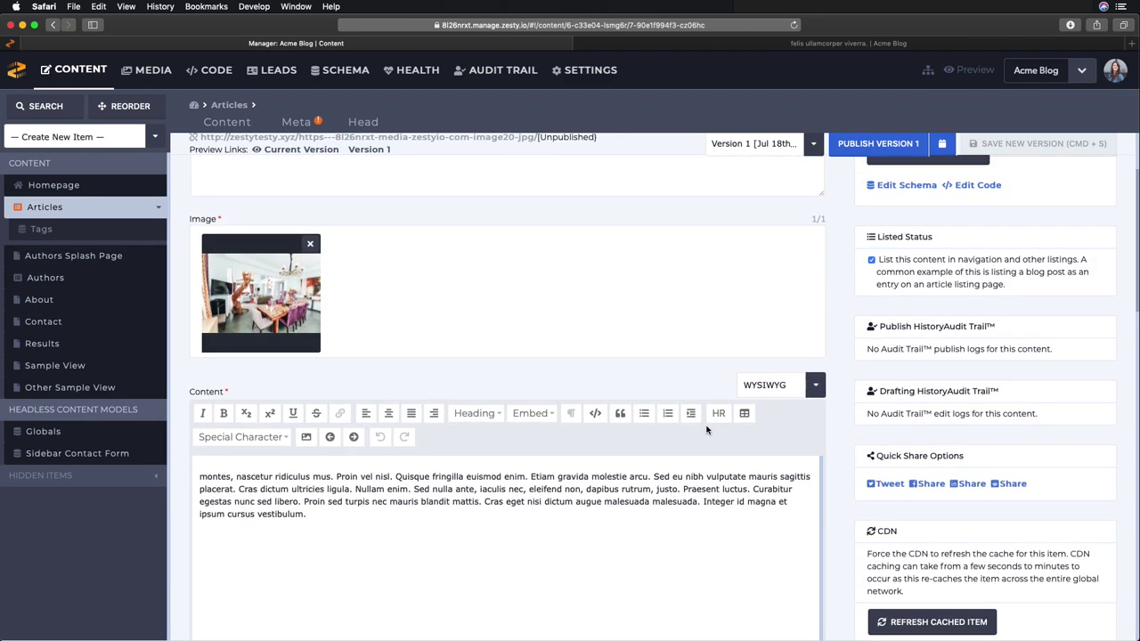
Reorder the fields in the Articles model's schema so Image comes first, followed by Date, Title and Subtitle
click(344, 74)
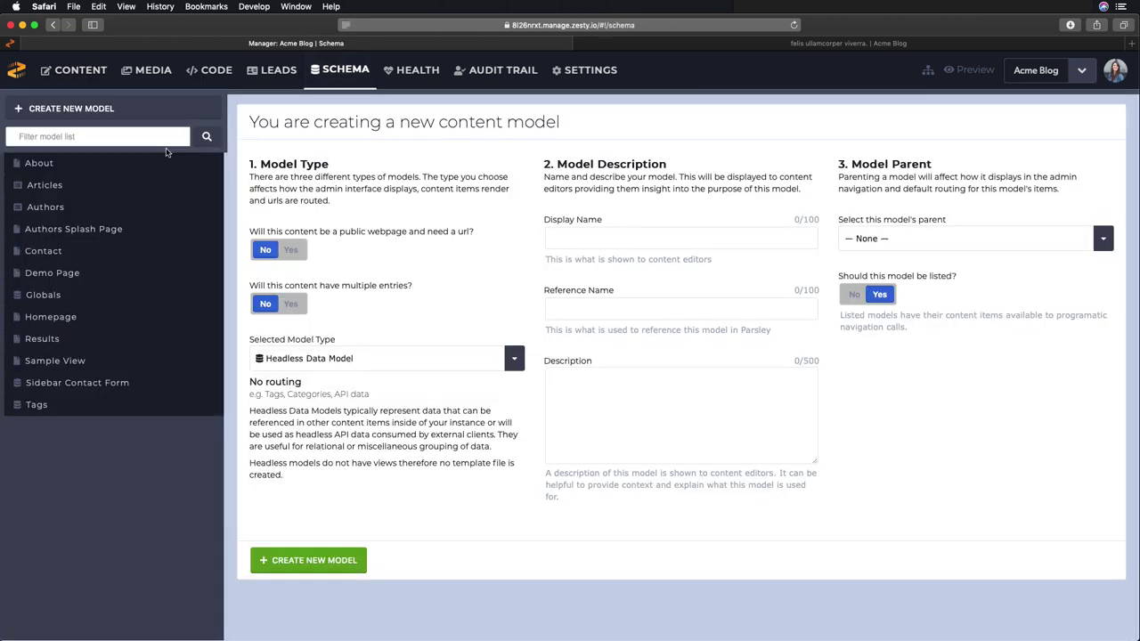
click(44, 186)
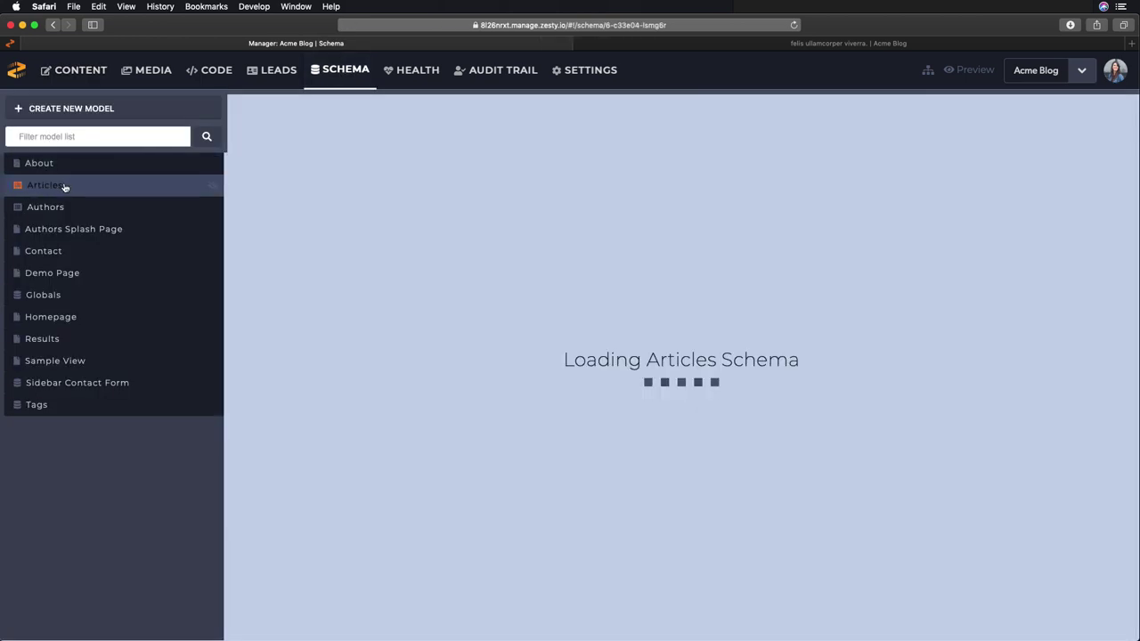
scroll(728, 251, down, 1)
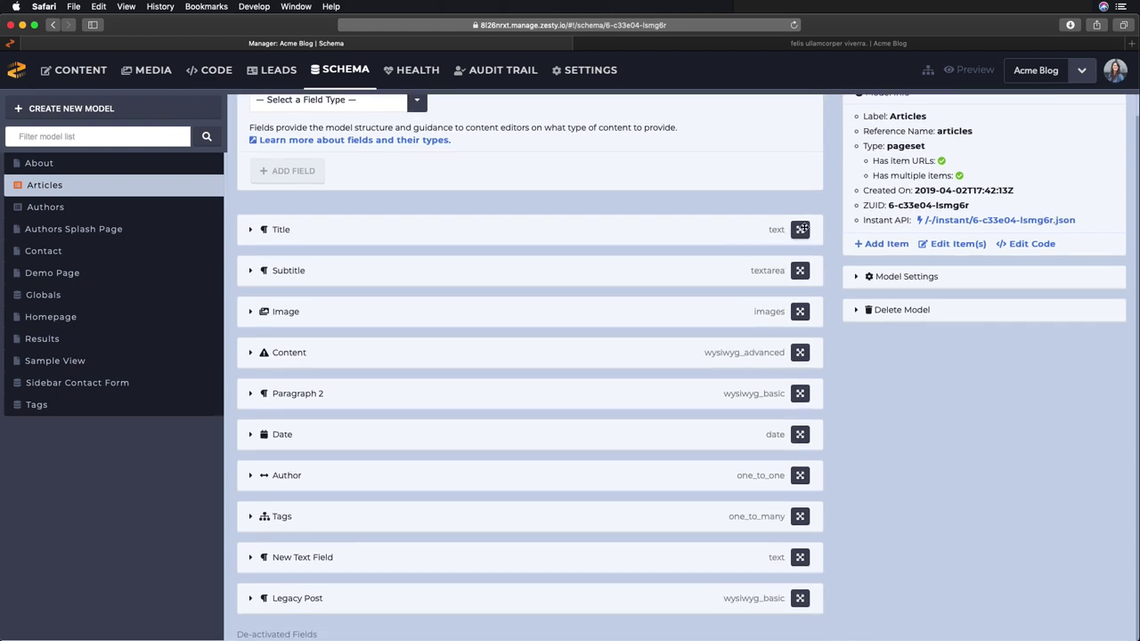
mouse_move(801, 230)
mouse_down()
mouse_move(802, 275)
mouse_move(807, 216)
mouse_up()
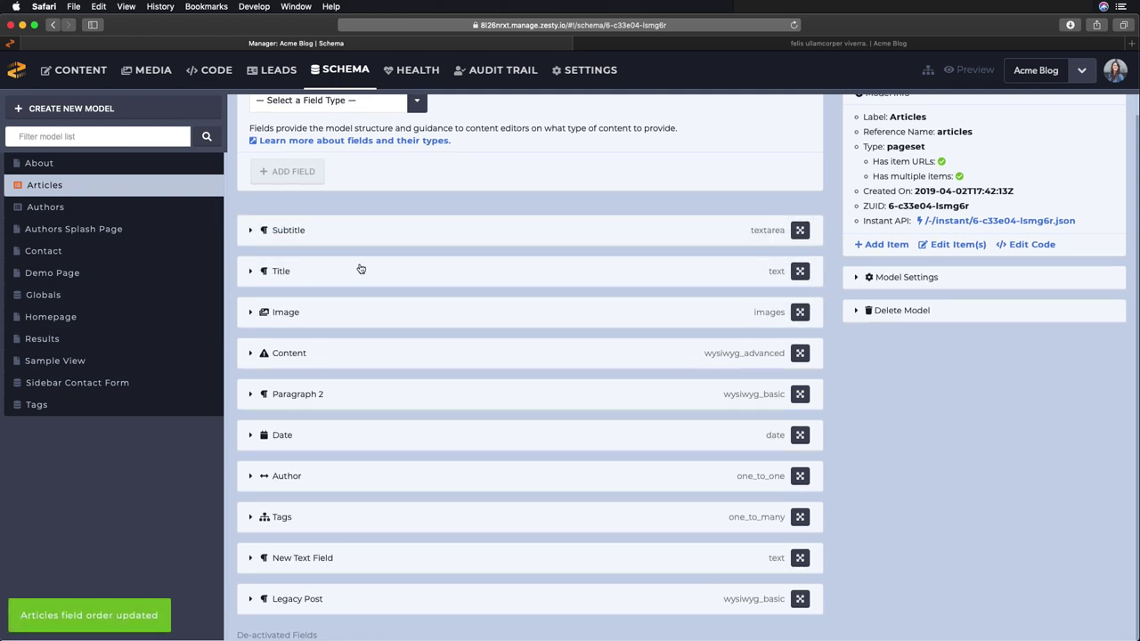
drag(799, 312, 811, 224)
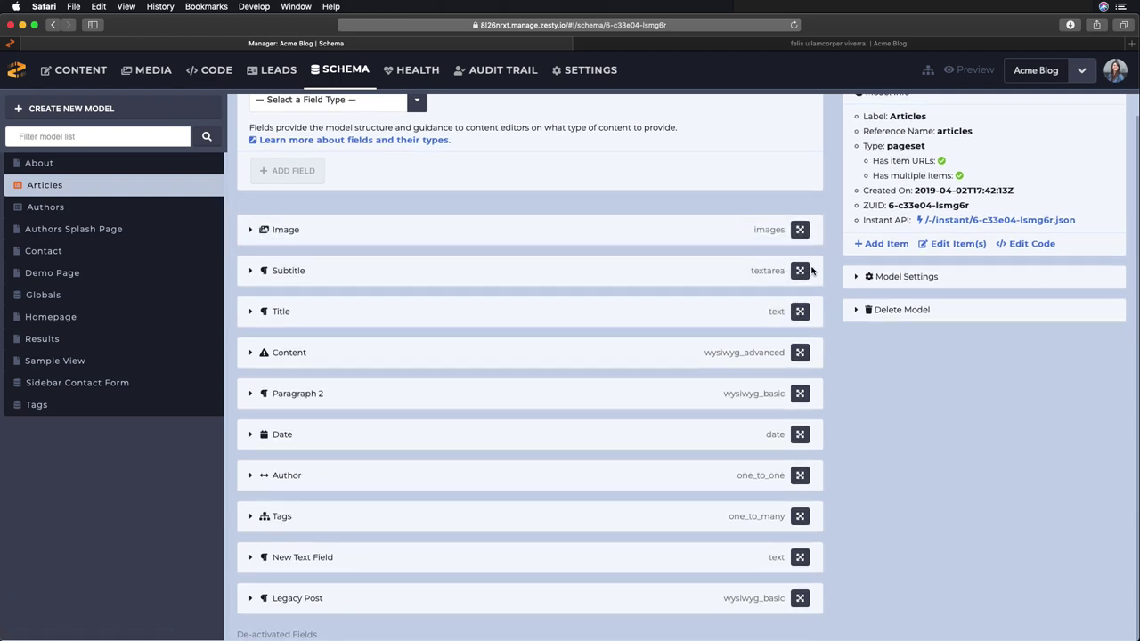
drag(800, 270, 808, 305)
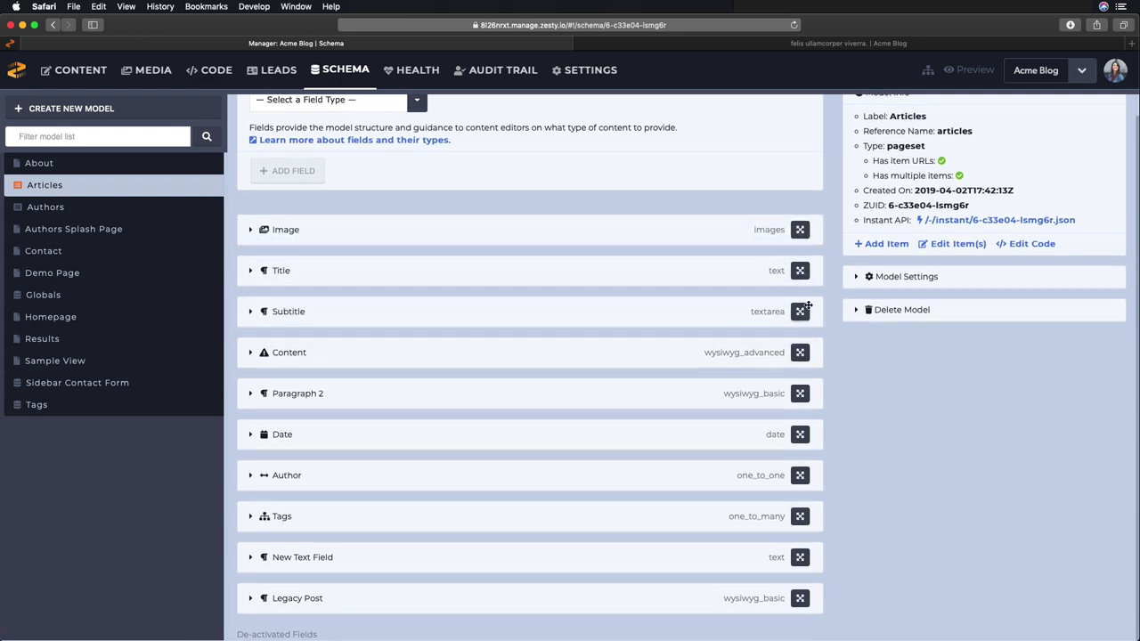
drag(800, 435, 801, 269)
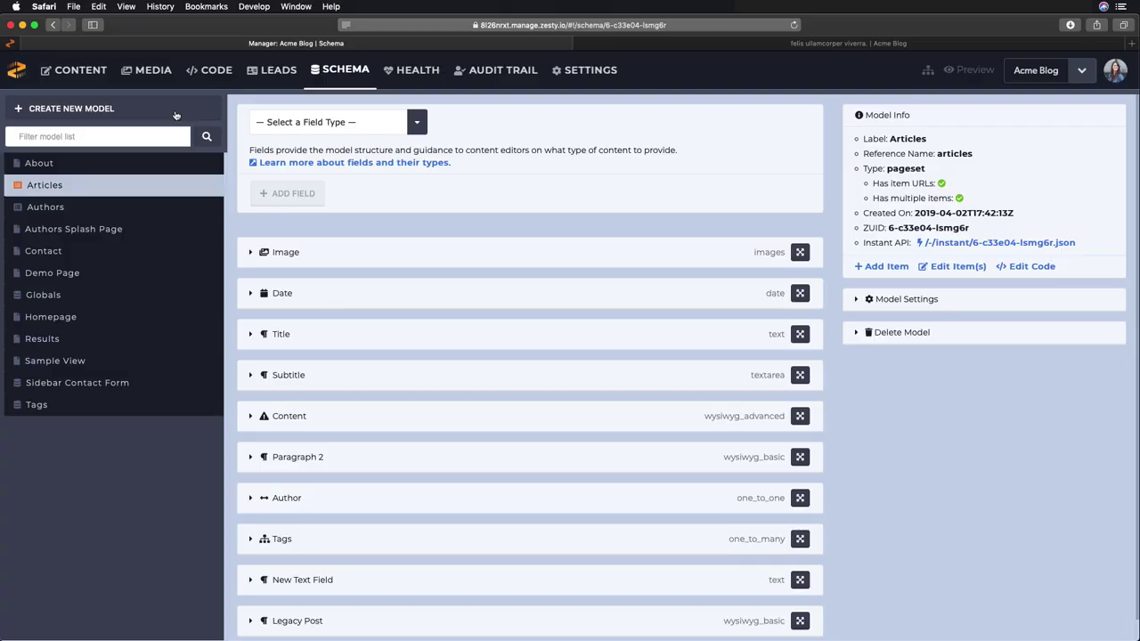
Create a new content model of type Single Page Model with the display name "Sample Page"
click(54, 107)
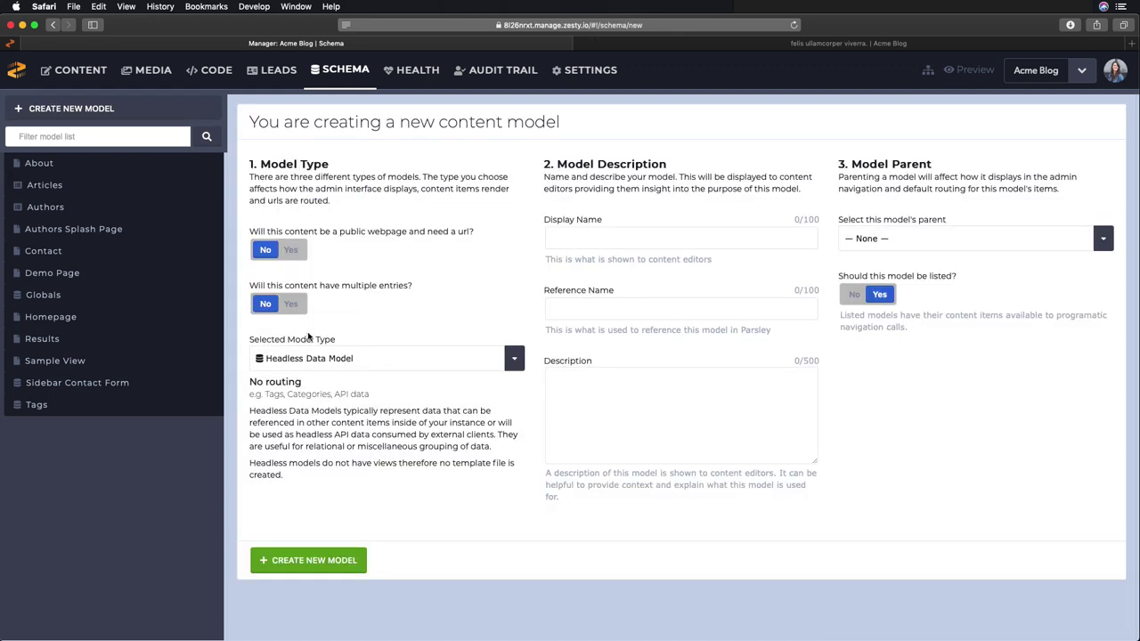
click(310, 358)
click(298, 415)
click(665, 237)
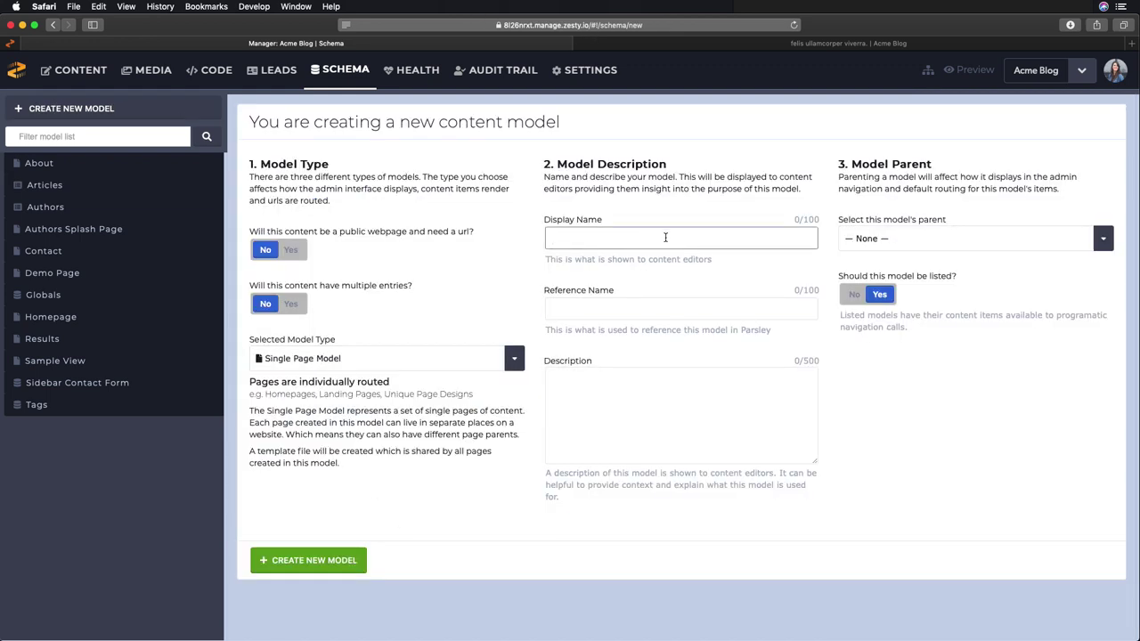
text(Sample Page)
click(339, 564)
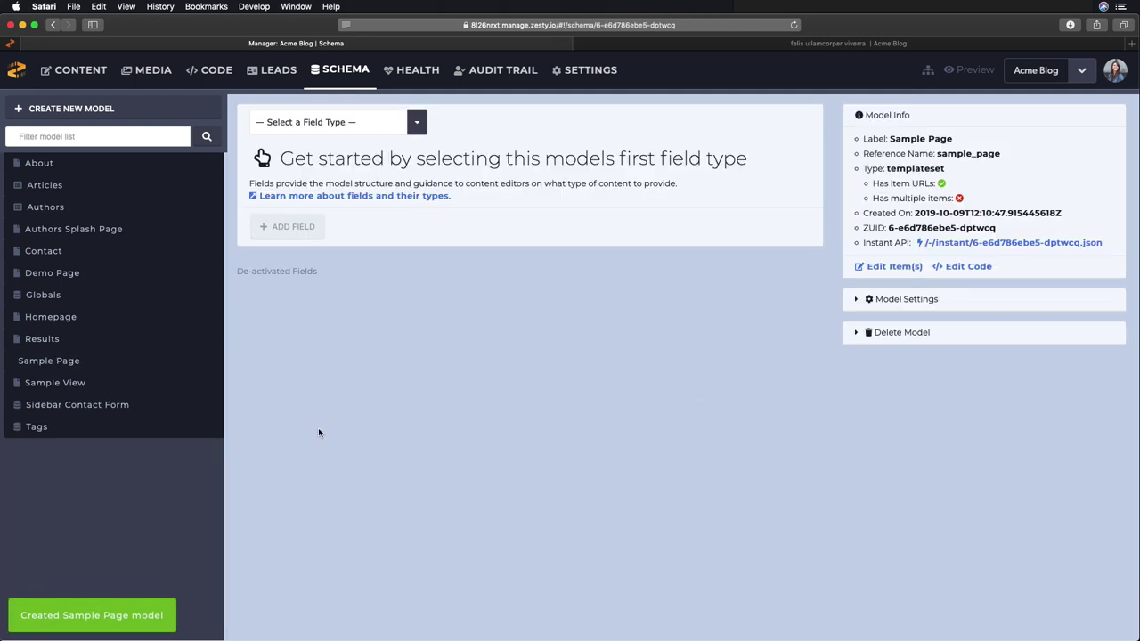
Add a Text field labelled "Title" to Sample Page with tool tip "This is where the page title goes" and description "Make it catchy!"
click(414, 121)
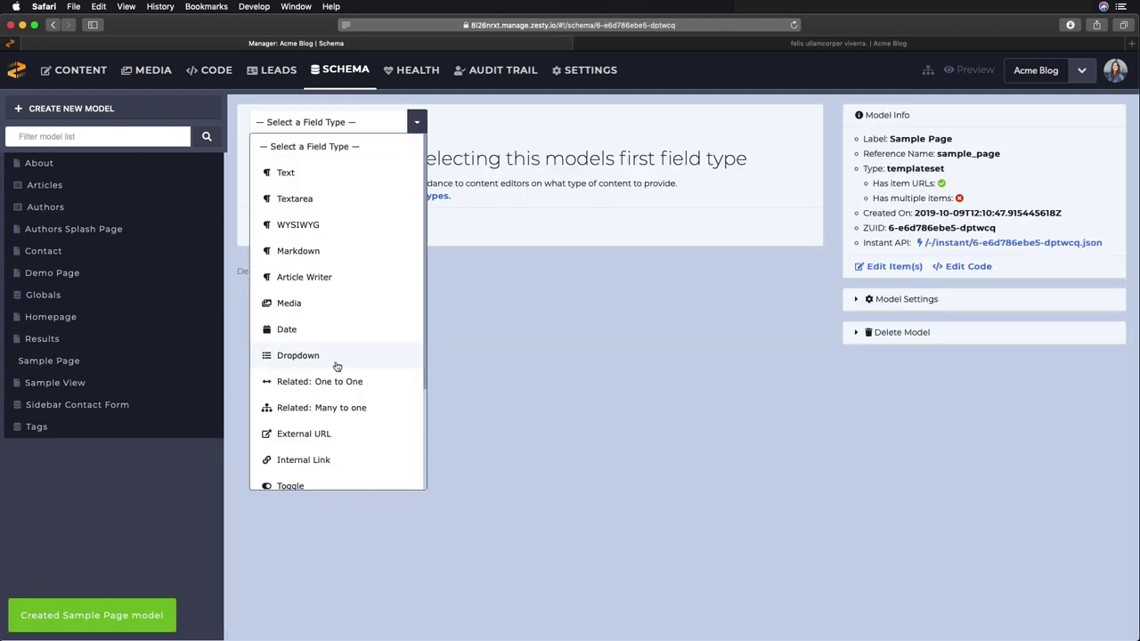
click(306, 175)
text(Title)
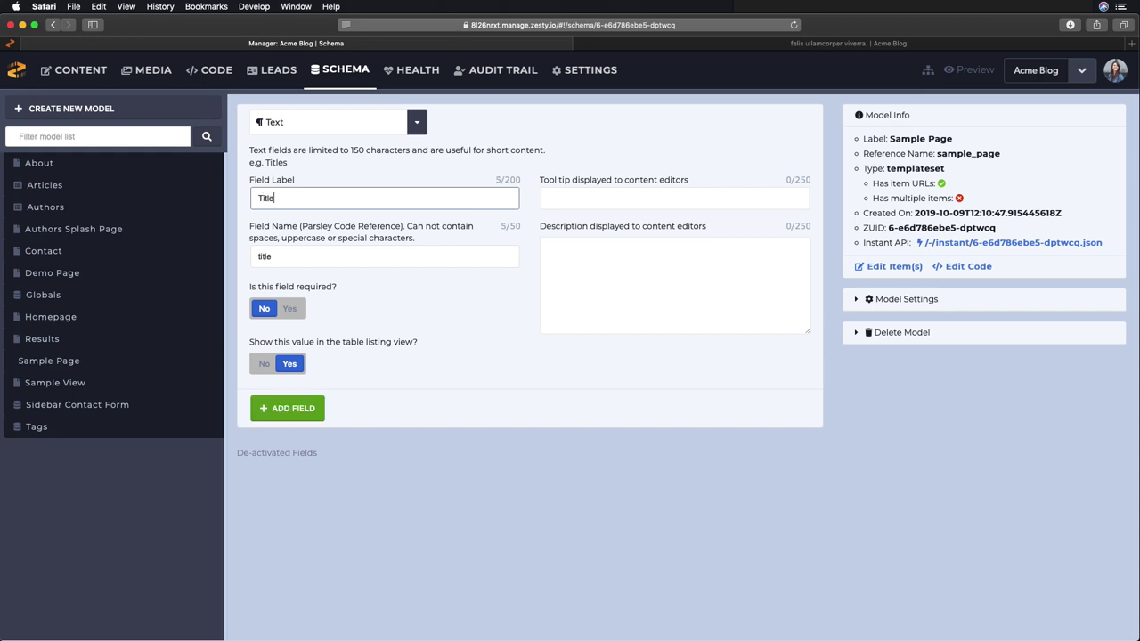
click(255, 256)
click(676, 197)
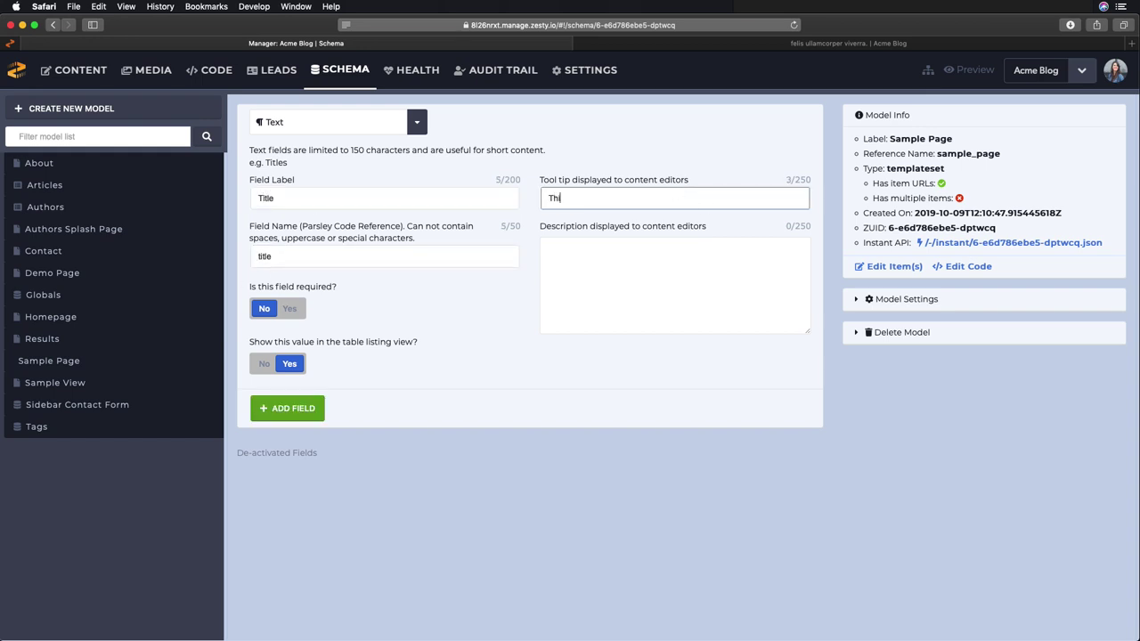
text(This is where the page title goes)
click(721, 275)
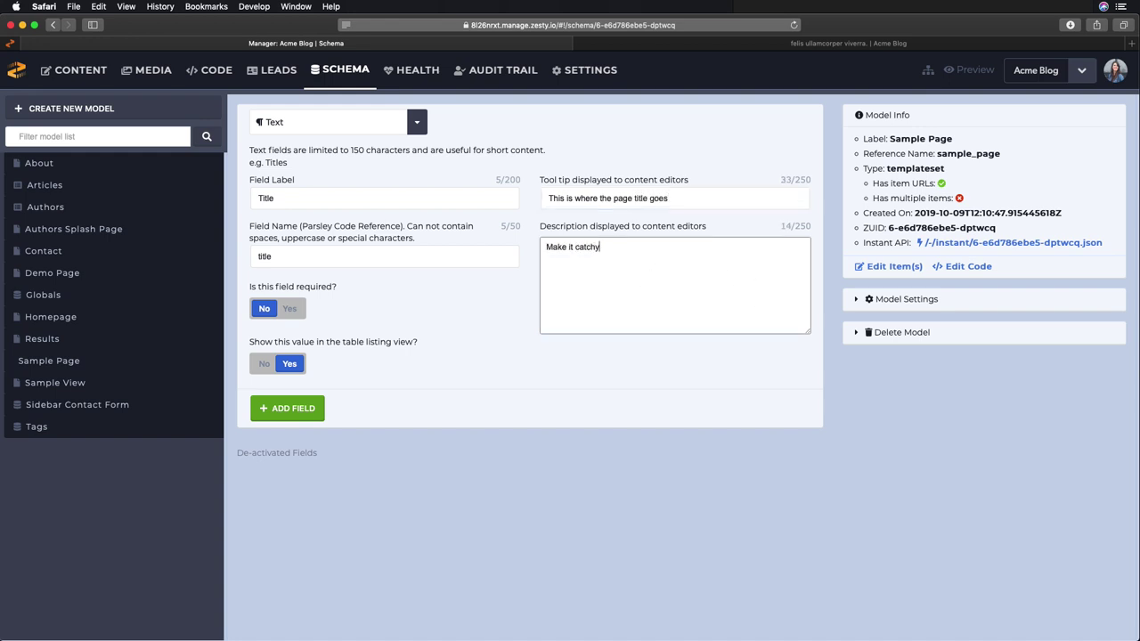
click(287, 408)
Add a Media field labelled "Hero Image" with tool tip "This is for the top of the page" and description "Make sure it's optimized"
click(417, 122)
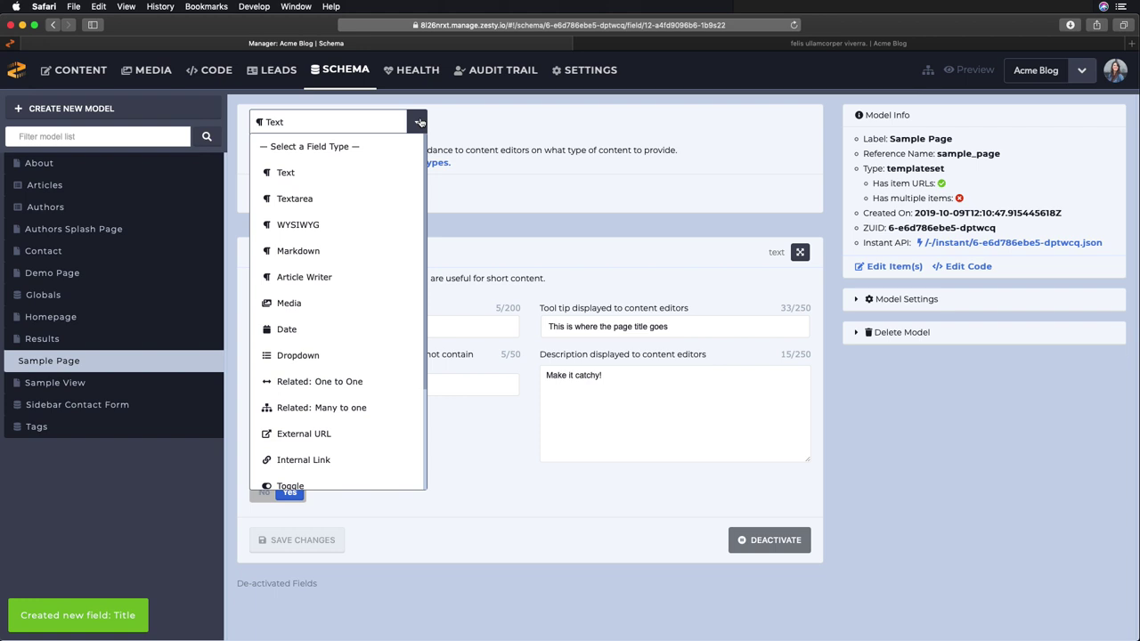
click(294, 303)
click(338, 194)
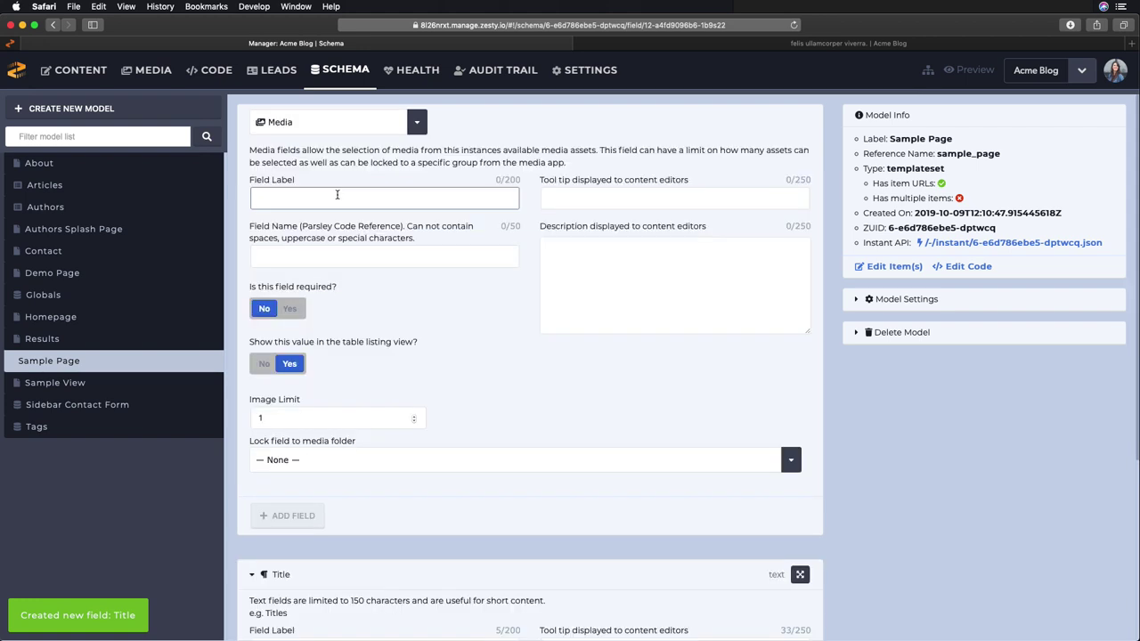
text(Hero Image)
click(668, 199)
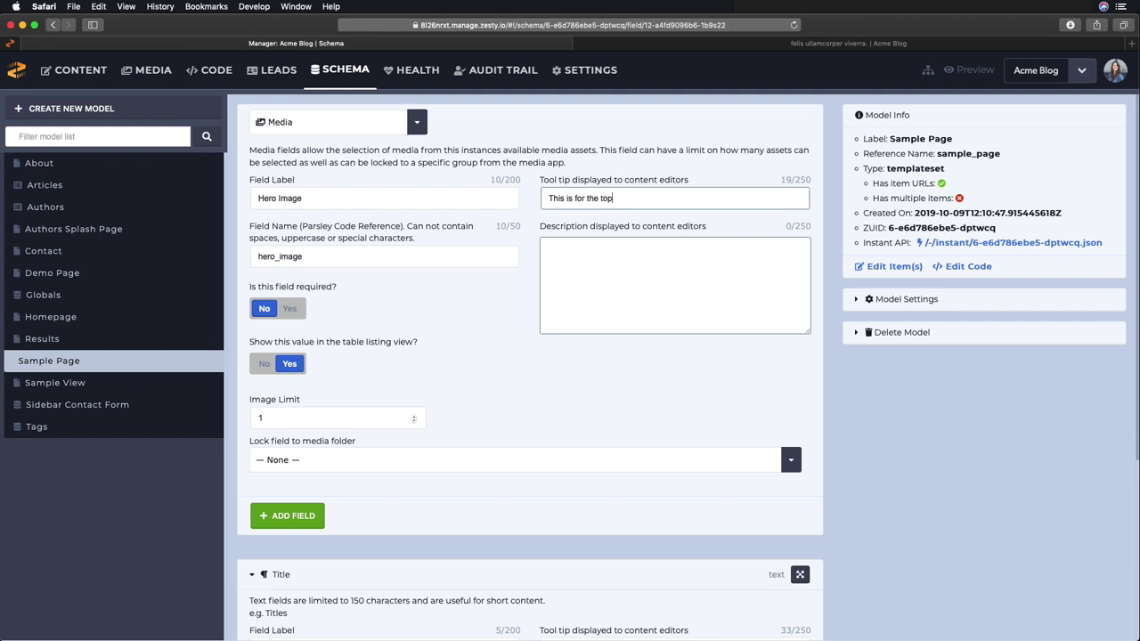
text(This is for the top of the page)
click(713, 259)
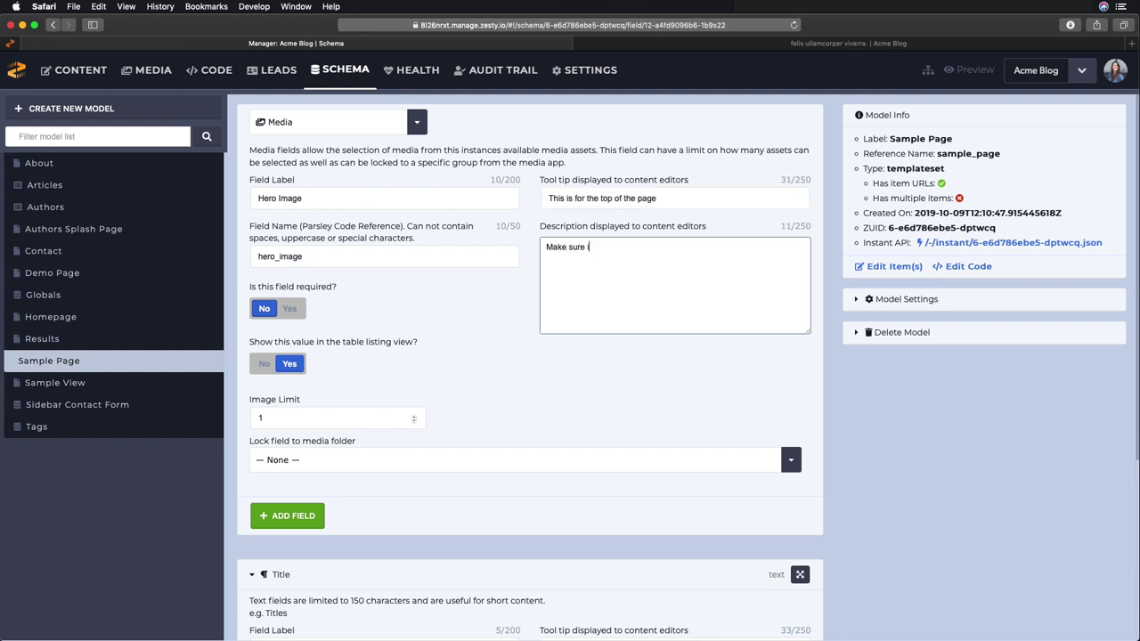
text(Make sure it's optimized)
click(287, 517)
Add a Date field labelled "Date Created" to the Sample Page model
click(334, 122)
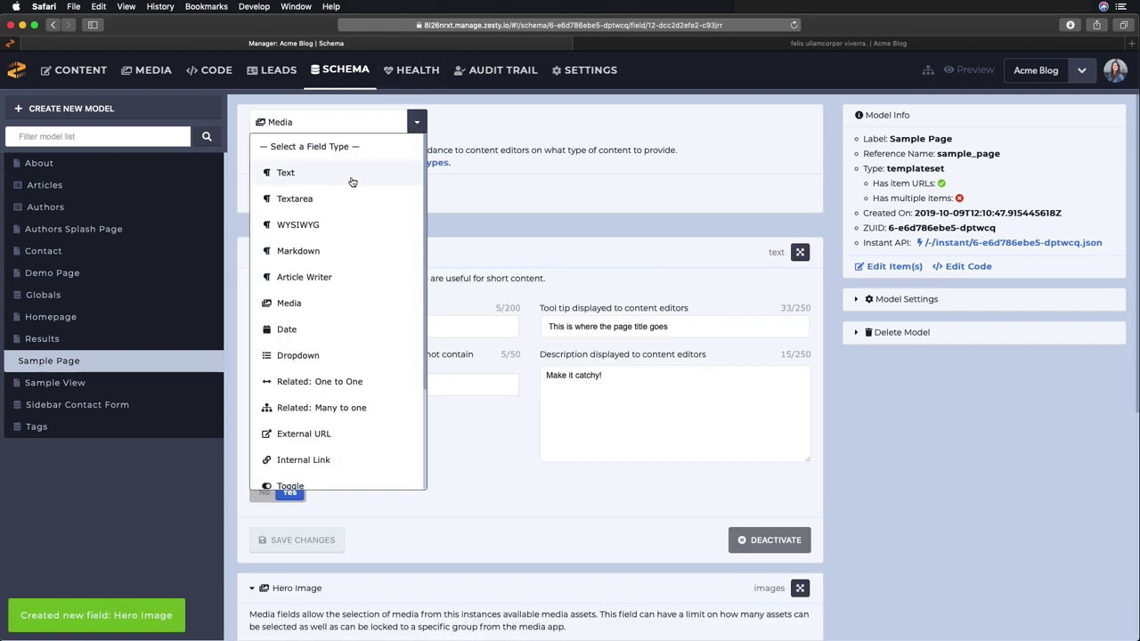
click(288, 330)
text(Date Created)
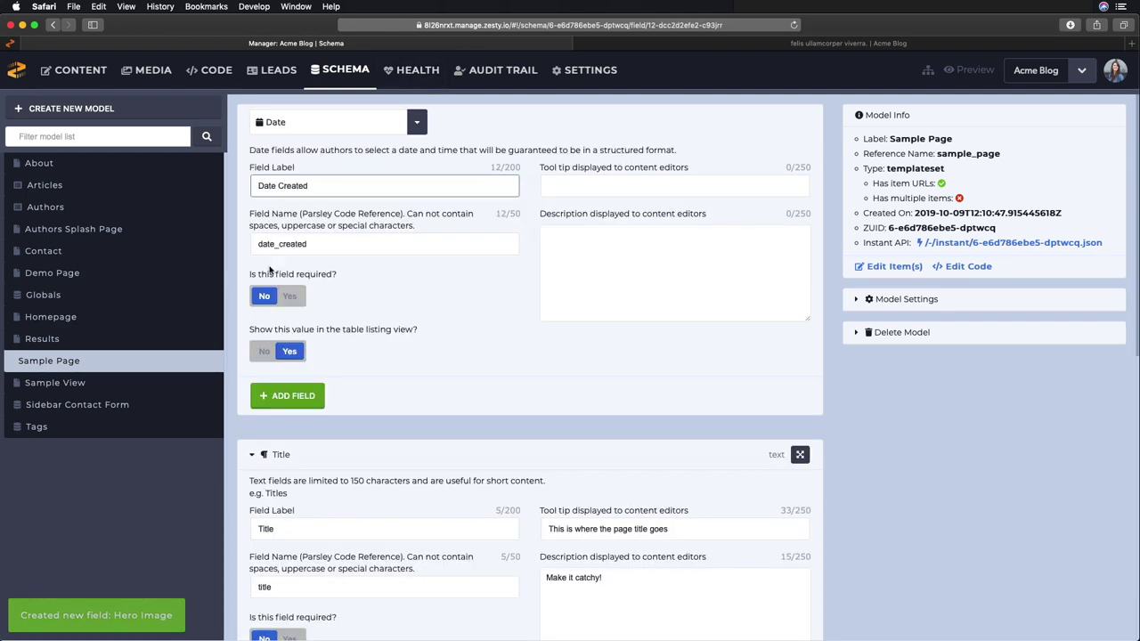
click(323, 244)
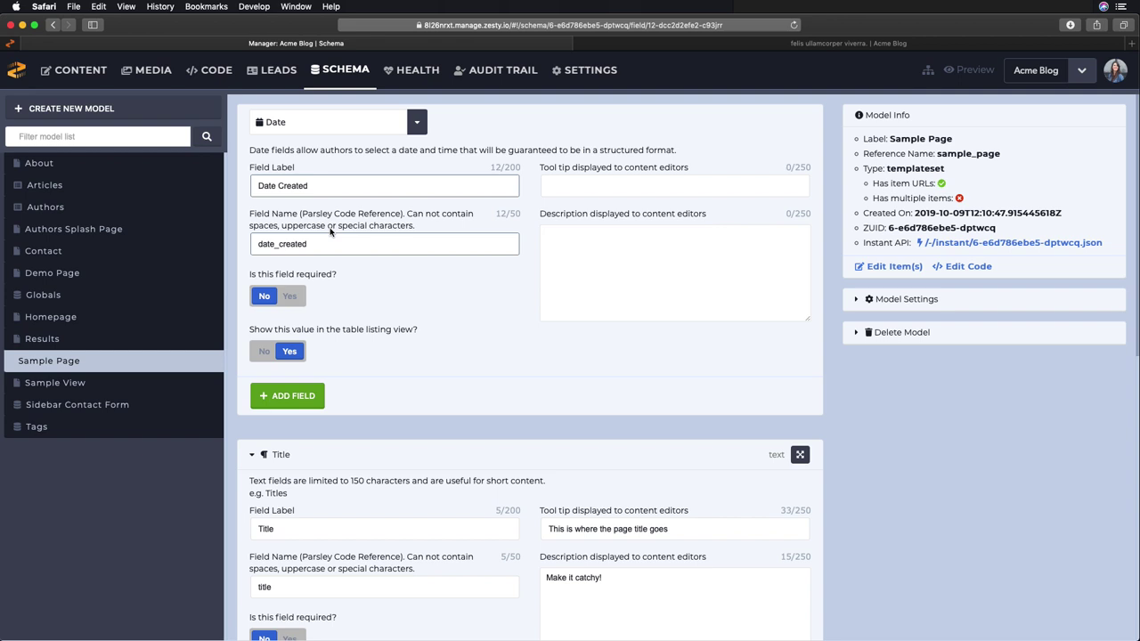
click(297, 397)
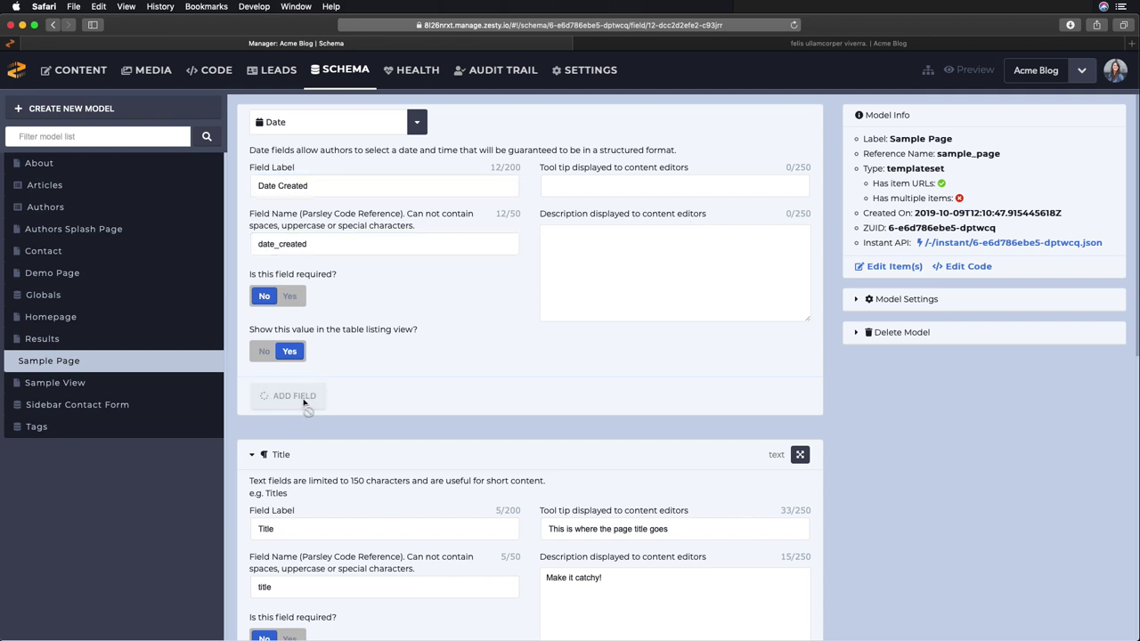
Collapse the Sample Page fields and reorder them so Date Created comes before Title and Hero Image
scroll(491, 260, down, 1)
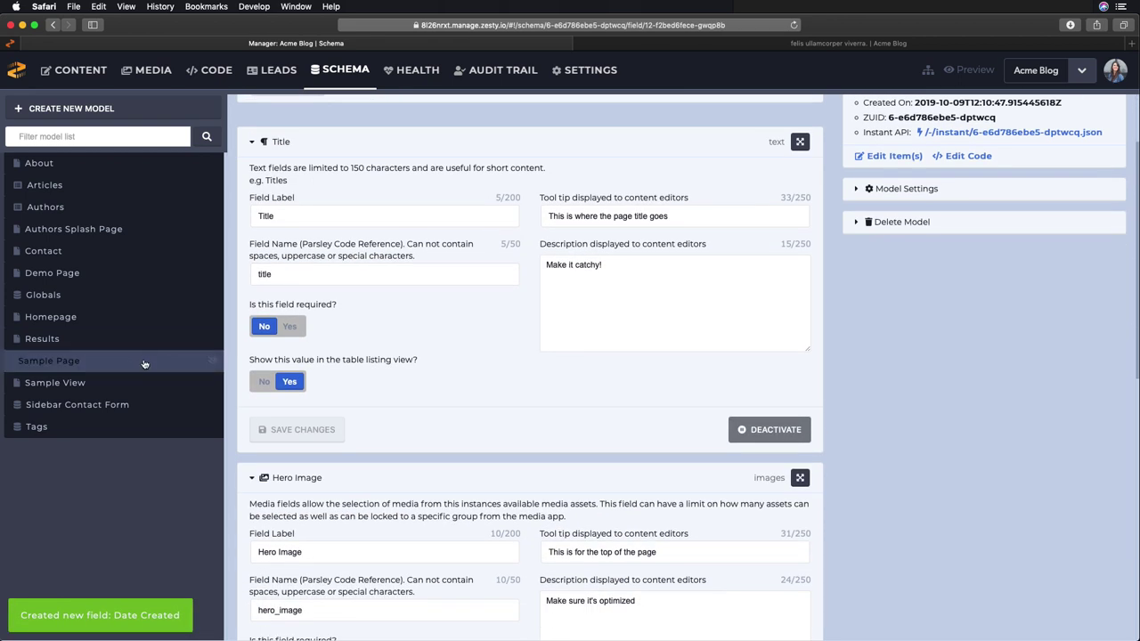
click(260, 141)
click(259, 186)
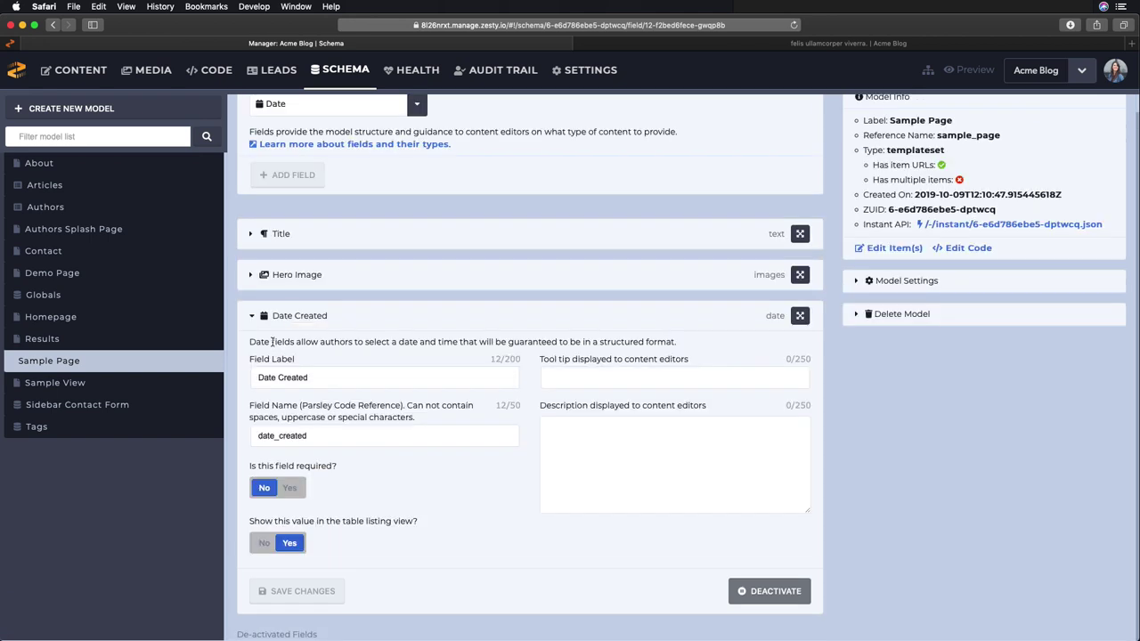
click(266, 327)
drag(795, 336, 795, 252)
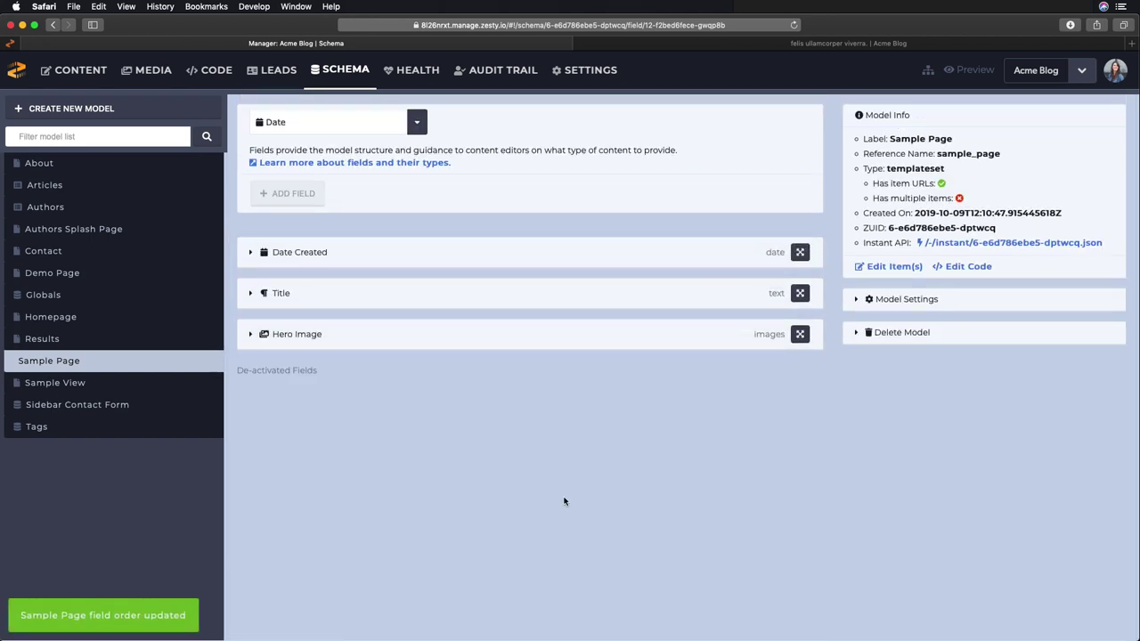
Open the Sample Page content item and examine the tool tips and descriptions of its Title and Hero Image fields
click(81, 71)
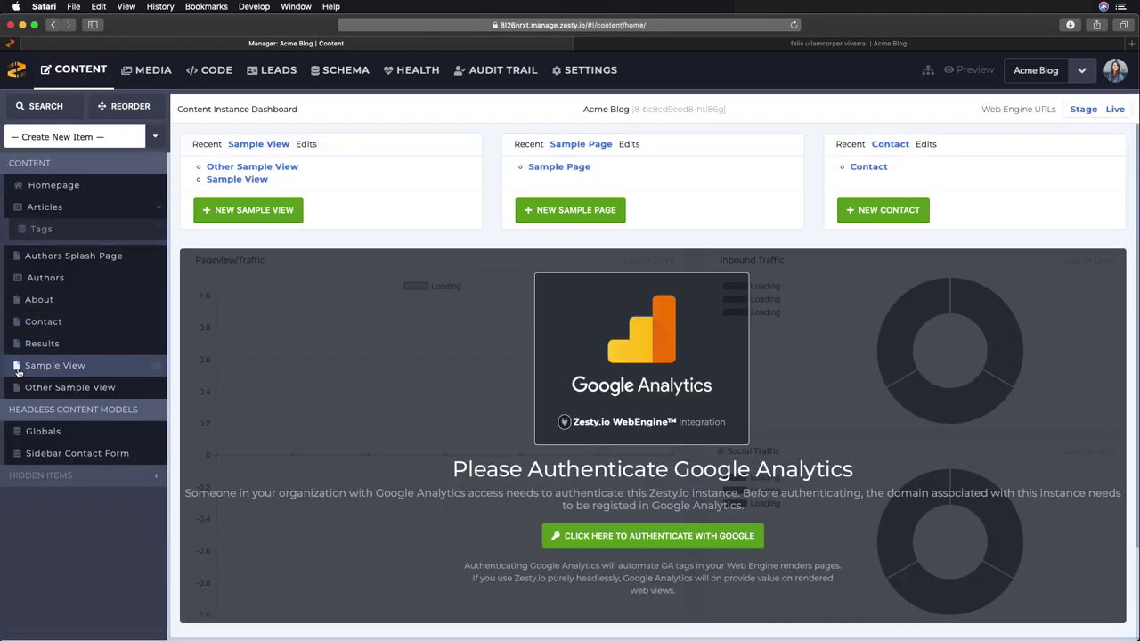
click(38, 410)
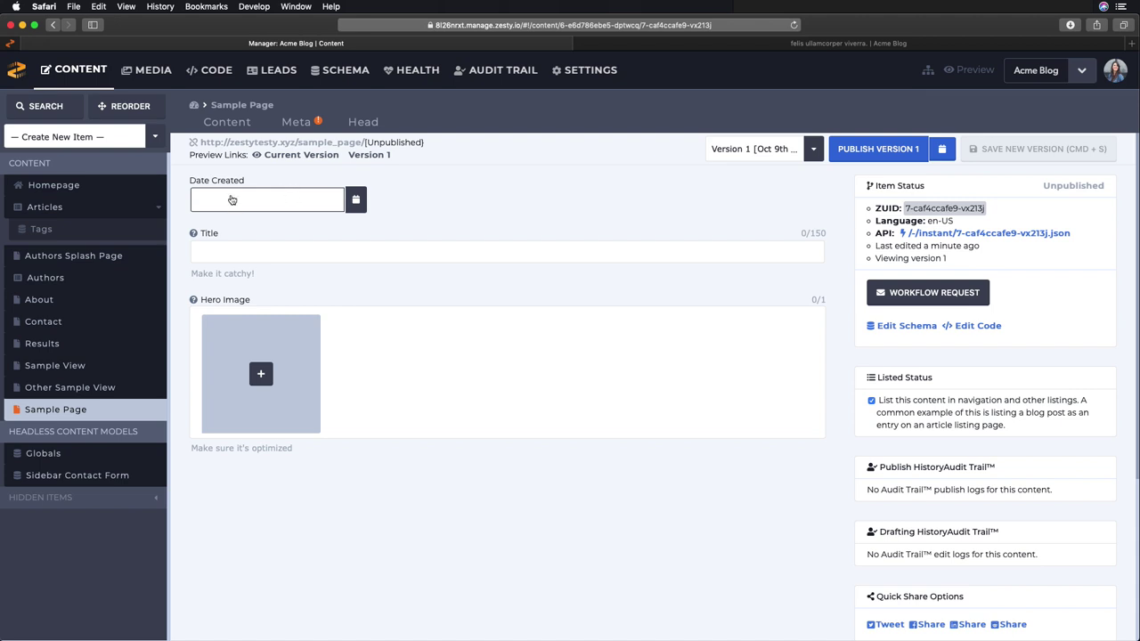
mouse_move(193, 232)
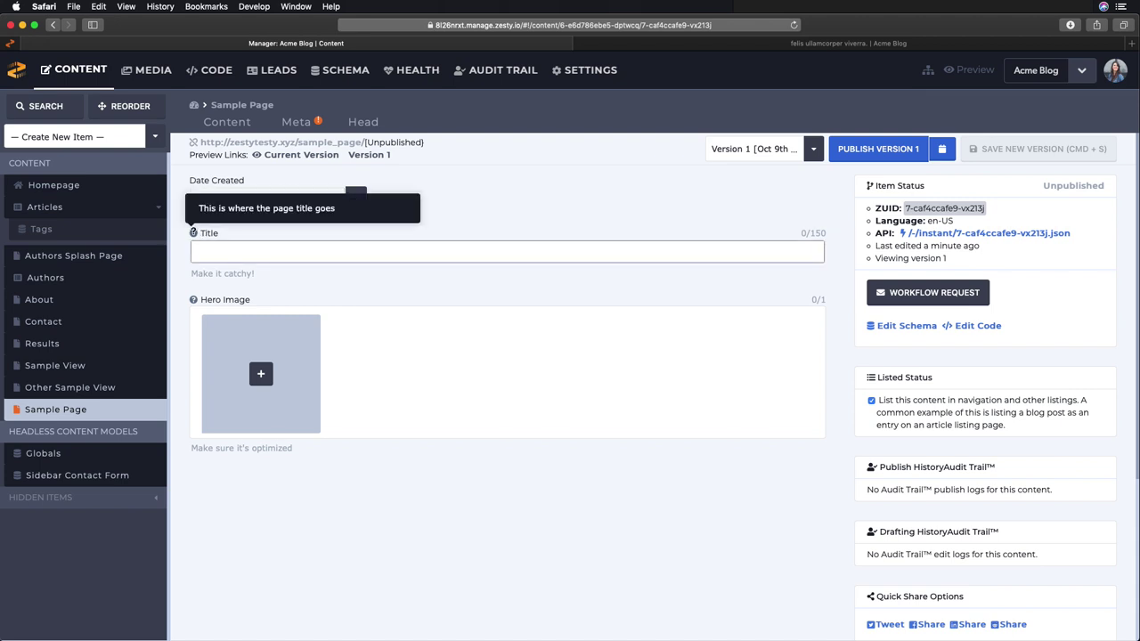
mouse_move(194, 299)
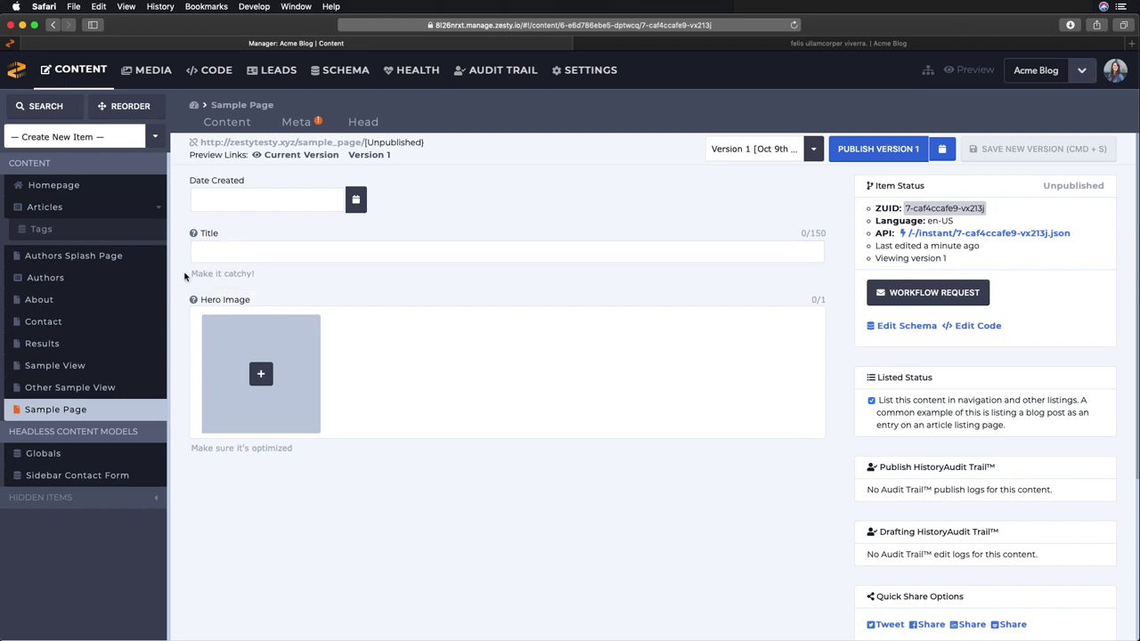
click(186, 275)
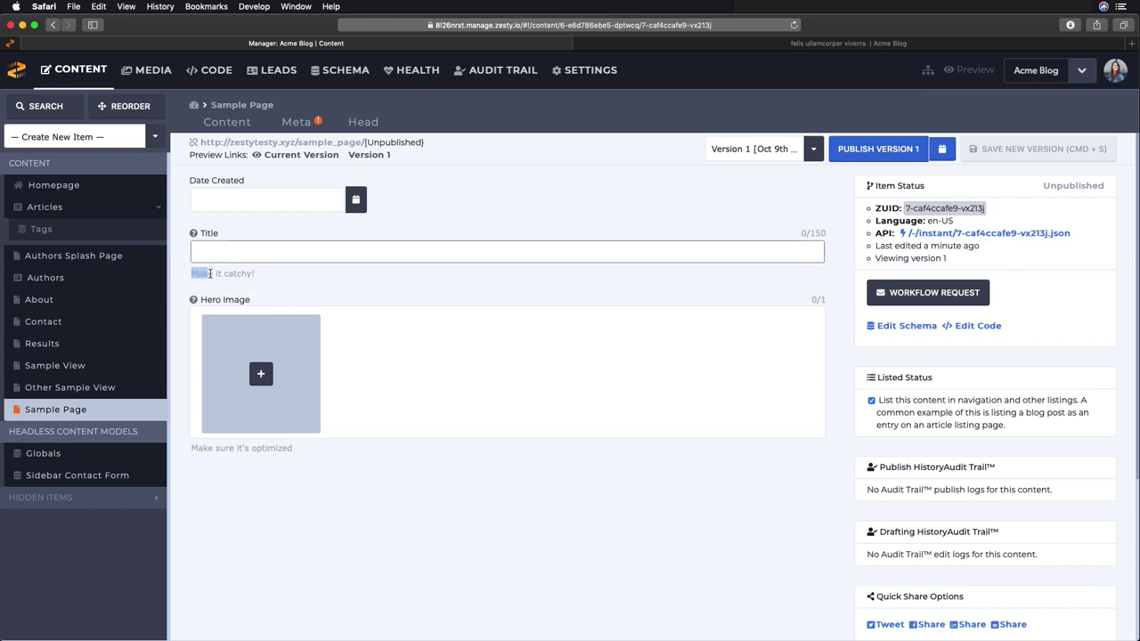
click(192, 448)
Set the Sample Page item's Date Created to 2019-10-09 and its Title to "My new title"
click(297, 190)
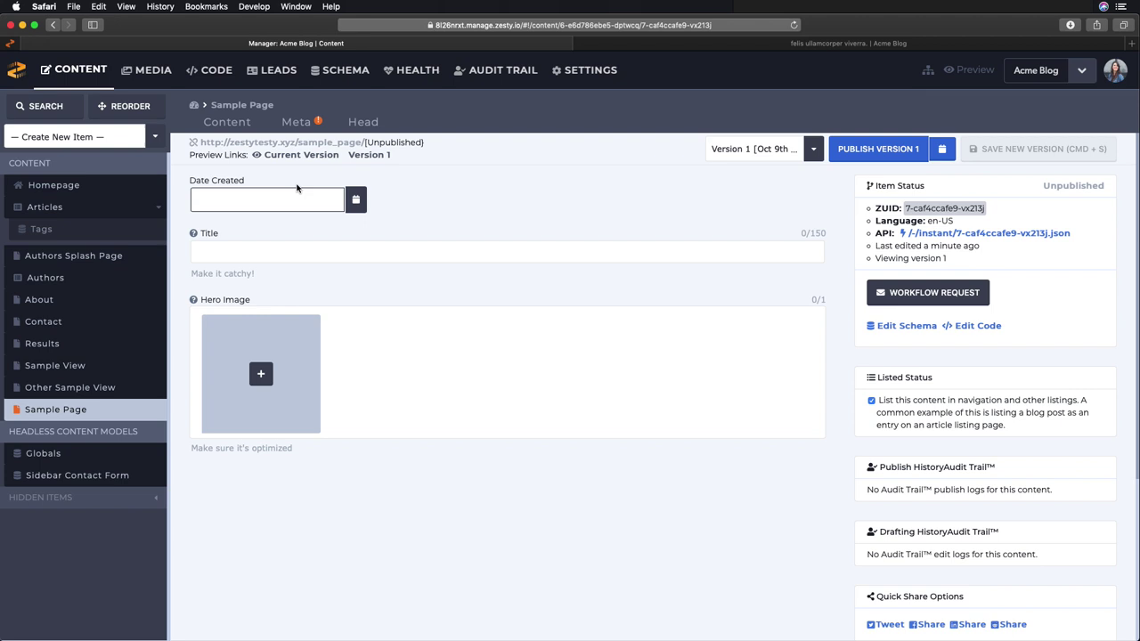
click(355, 199)
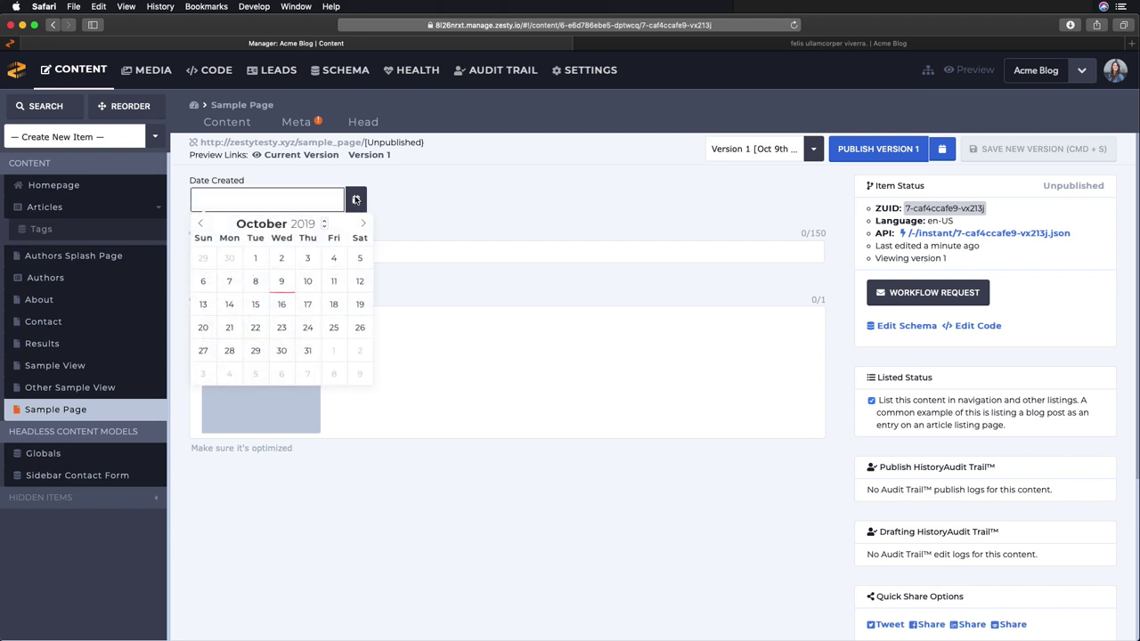
click(281, 283)
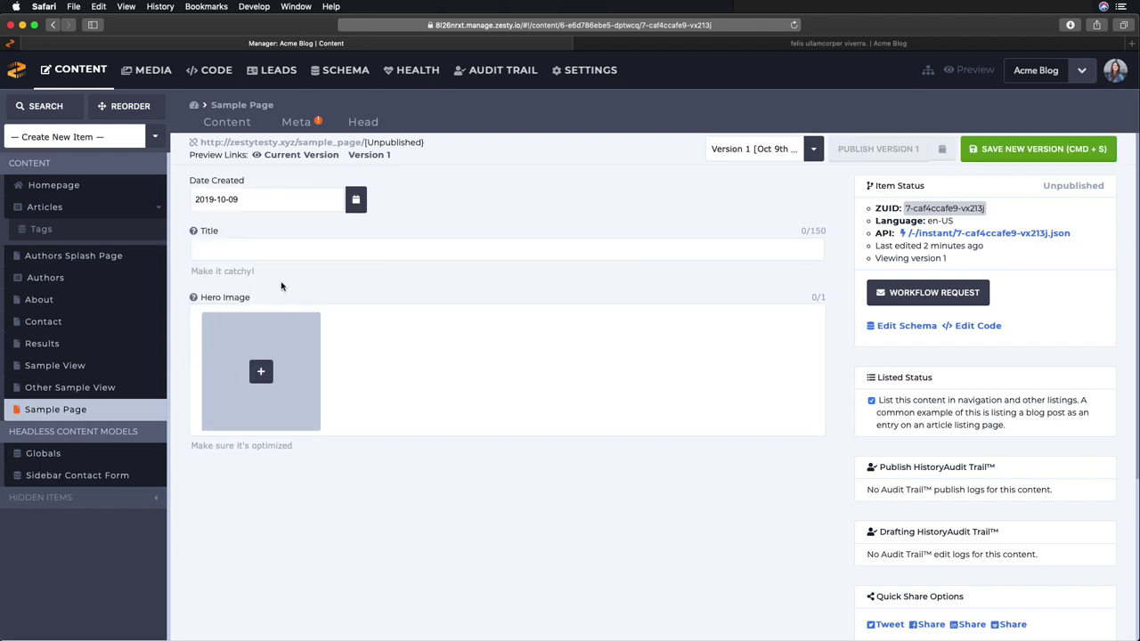
click(266, 250)
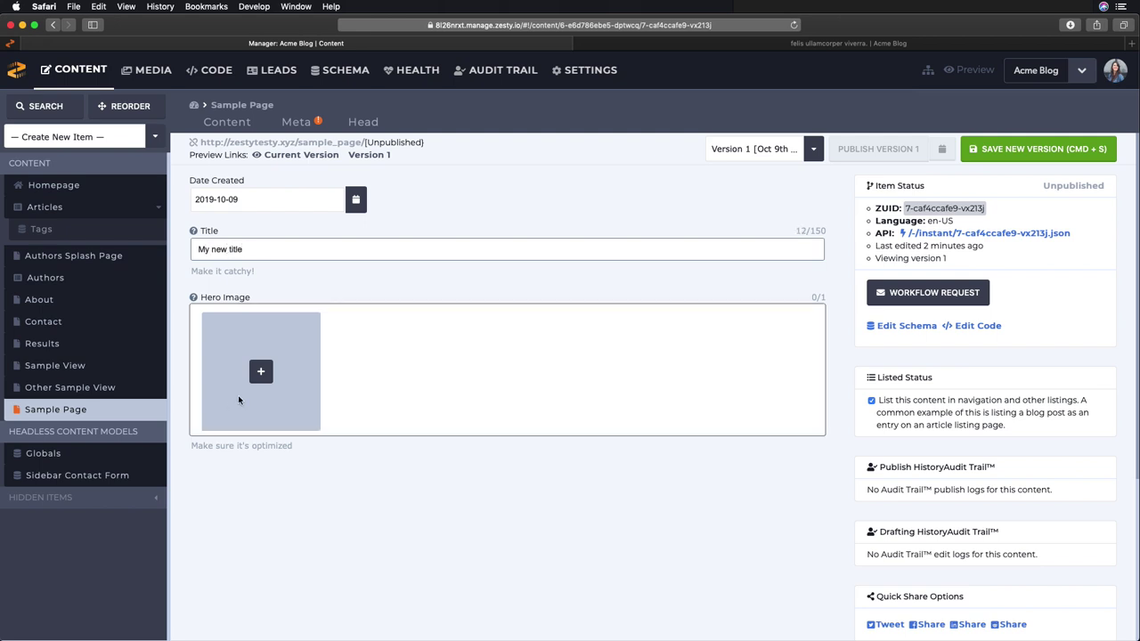
Load image11.jpg from the post-images folder as the Sample Page item's Hero Image
click(262, 373)
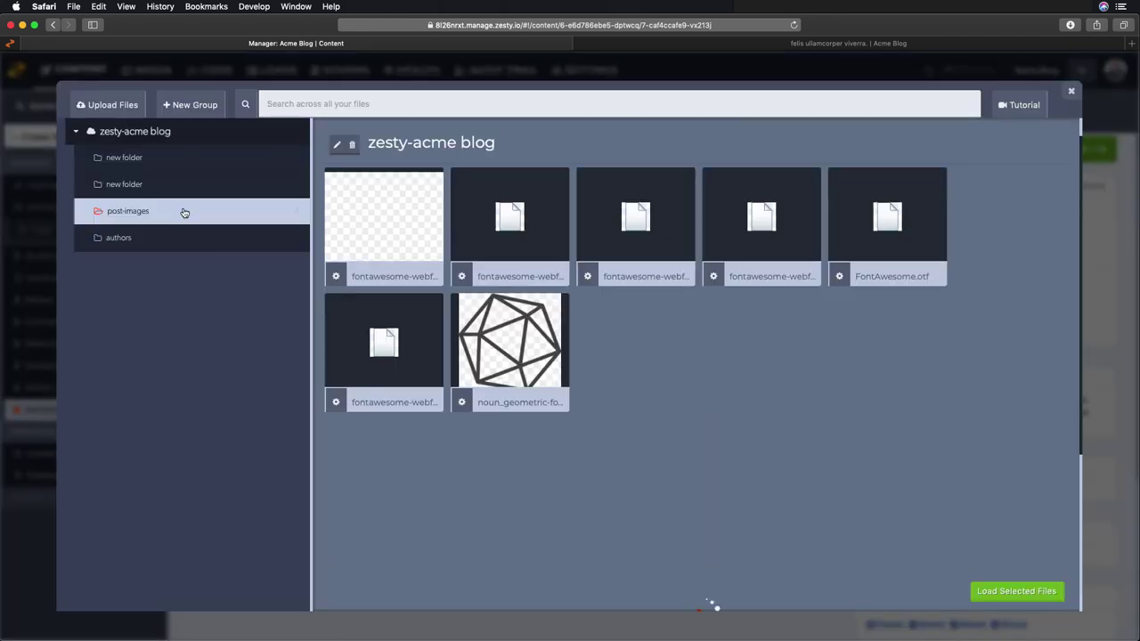
click(185, 212)
click(672, 328)
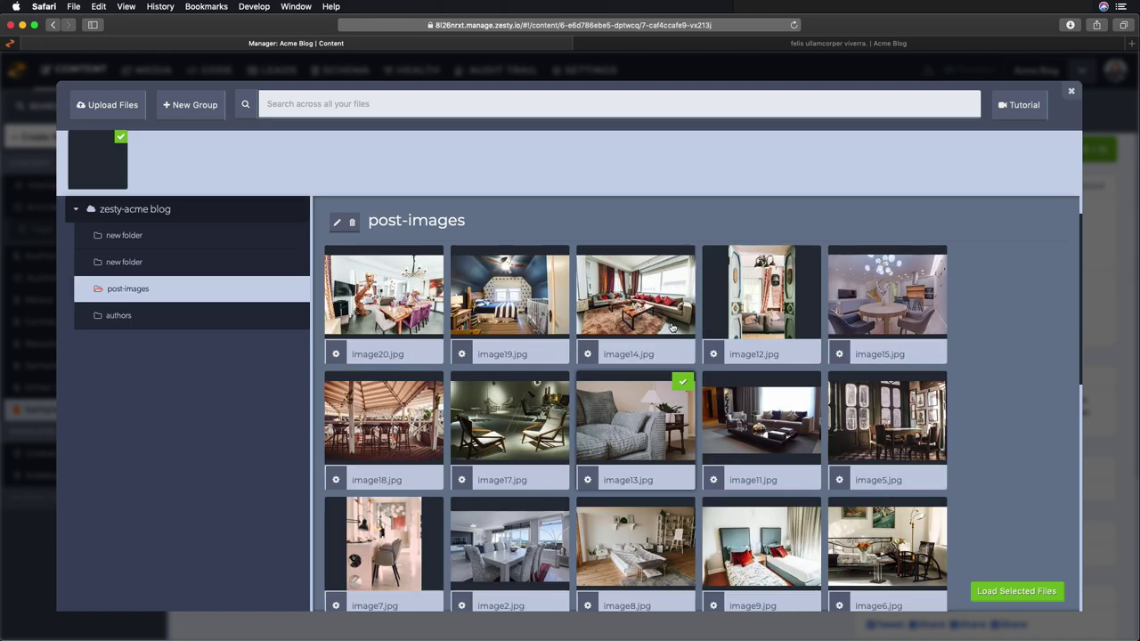
click(775, 419)
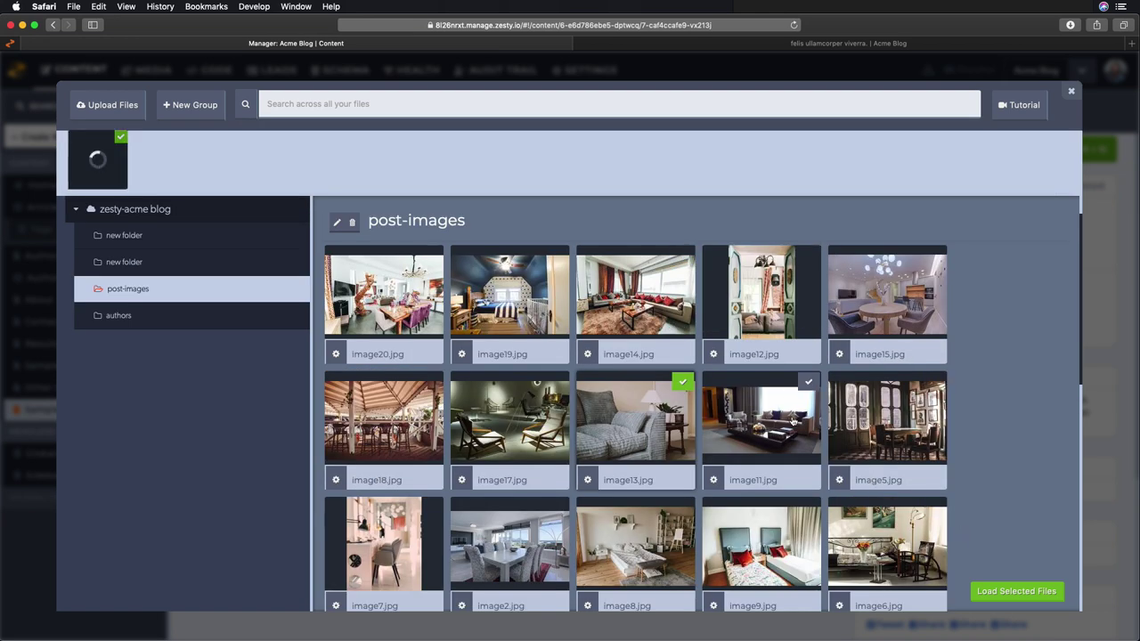
click(687, 427)
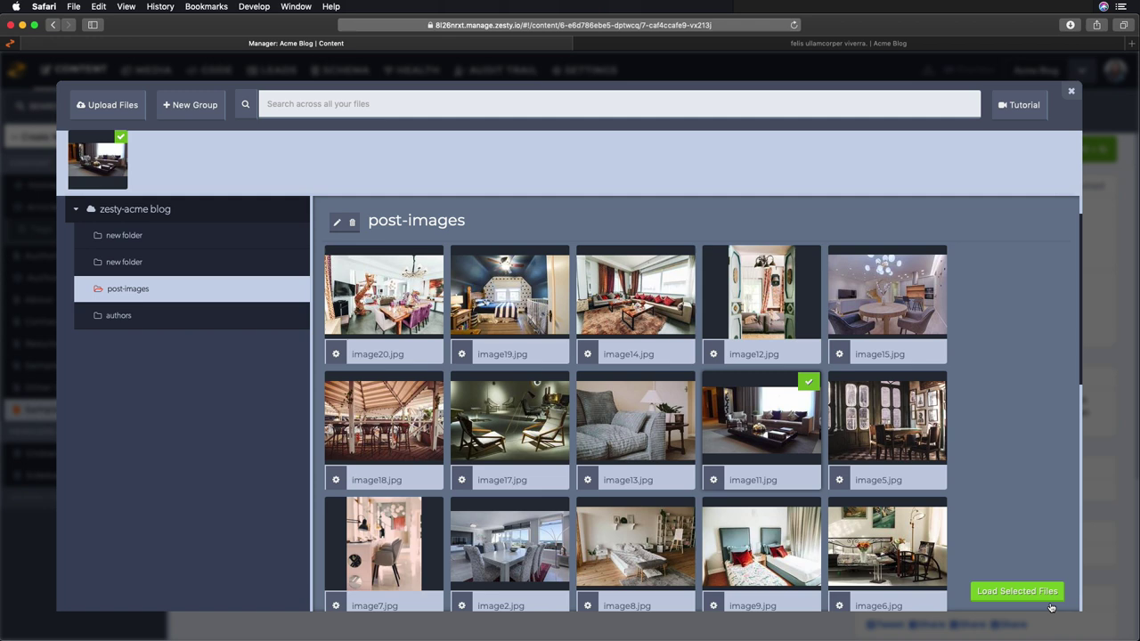
click(1029, 591)
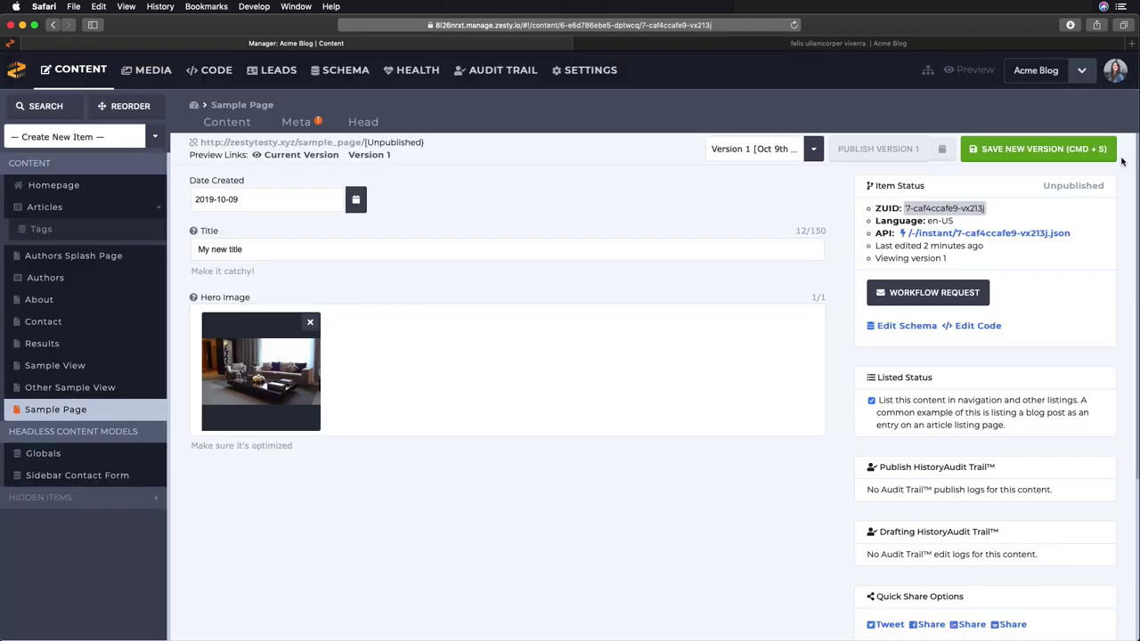
Save the Sample Page item as a new version and open the preview of its current version
click(1038, 147)
click(288, 159)
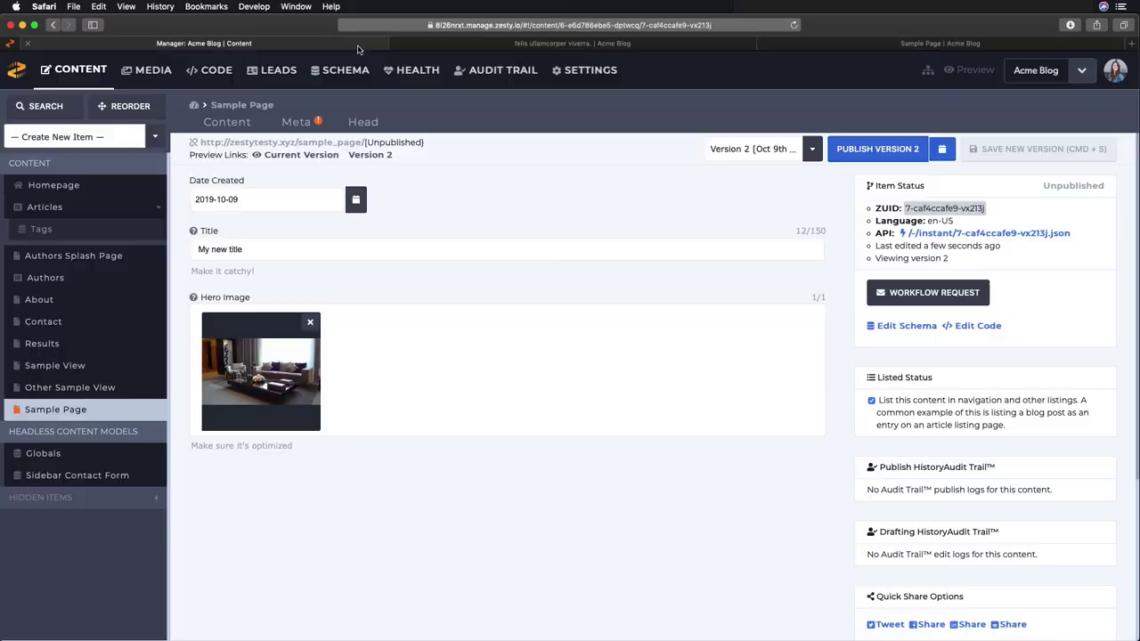
Write <h1>{{this.title}}</h1> in the sample_page view's code, save it and check the heading in the page preview
click(218, 79)
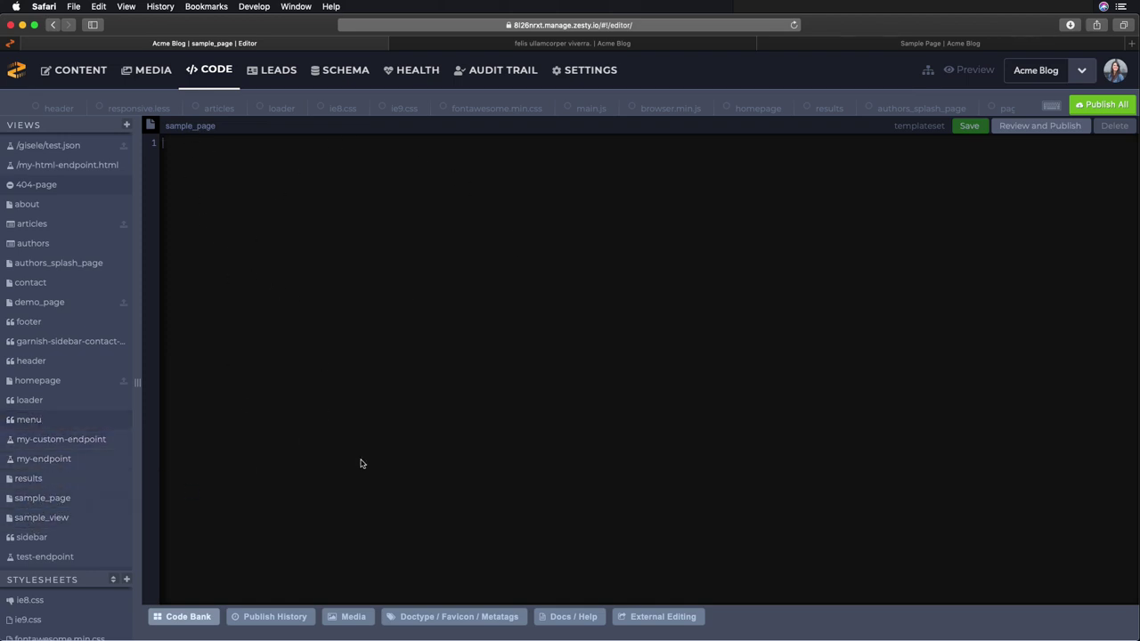
click(359, 311)
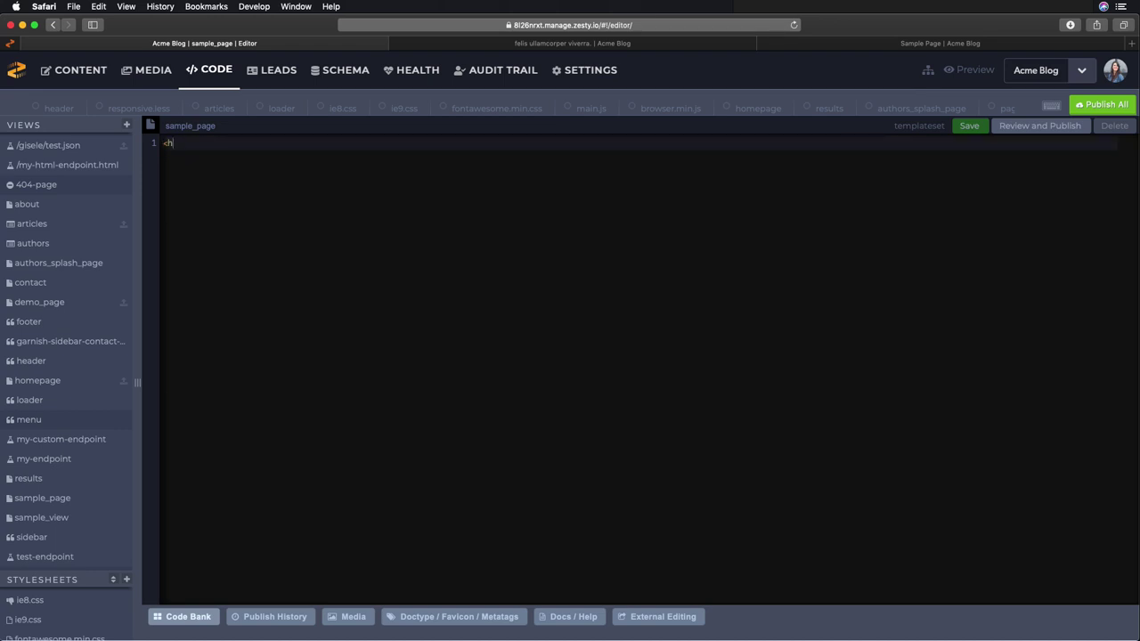
text(<h1>{{)
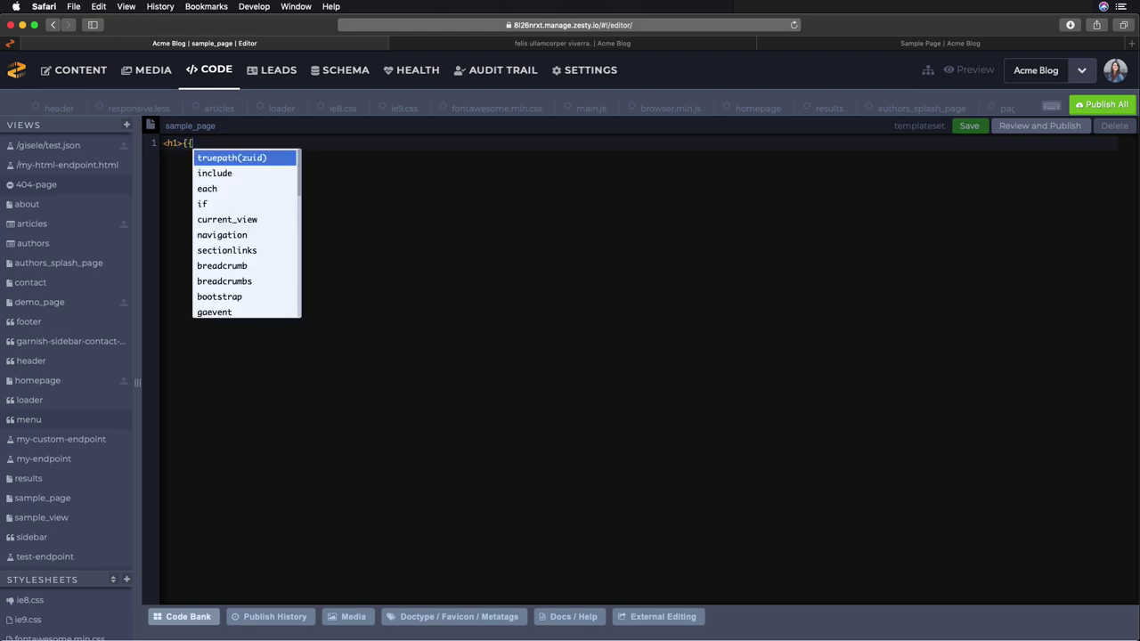
text(this.)
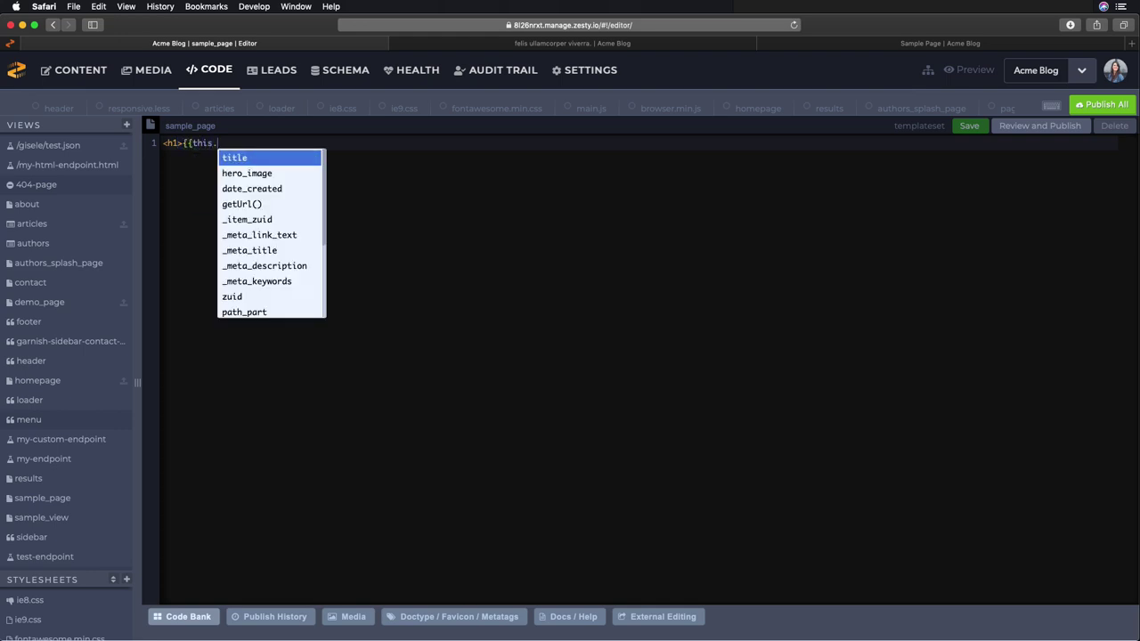
key(Return)
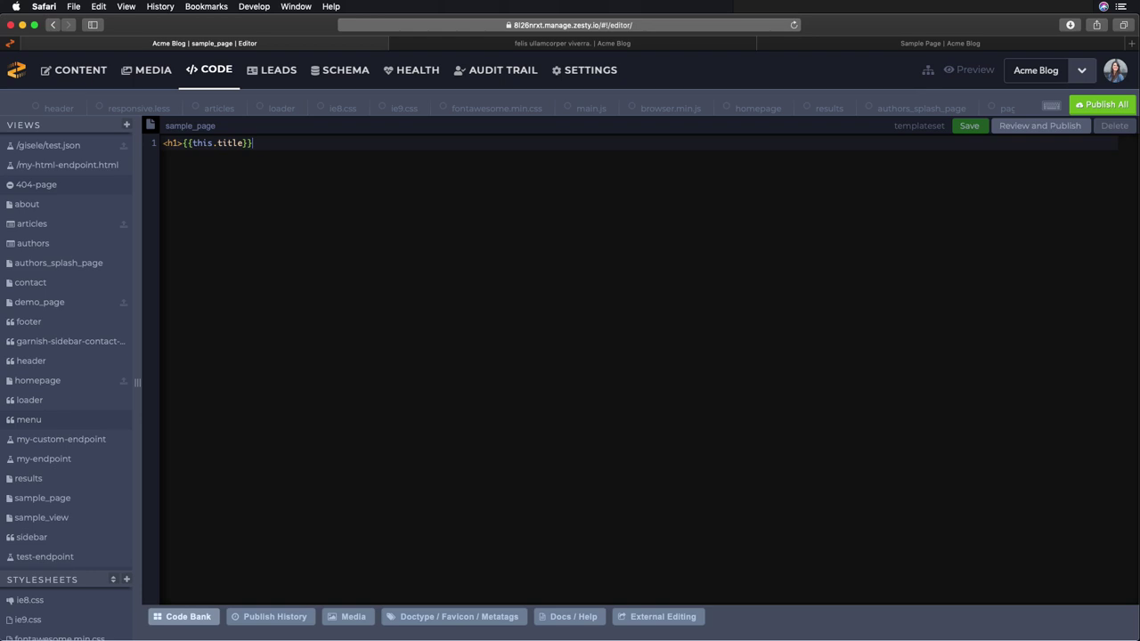
text(</h1>)
click(973, 126)
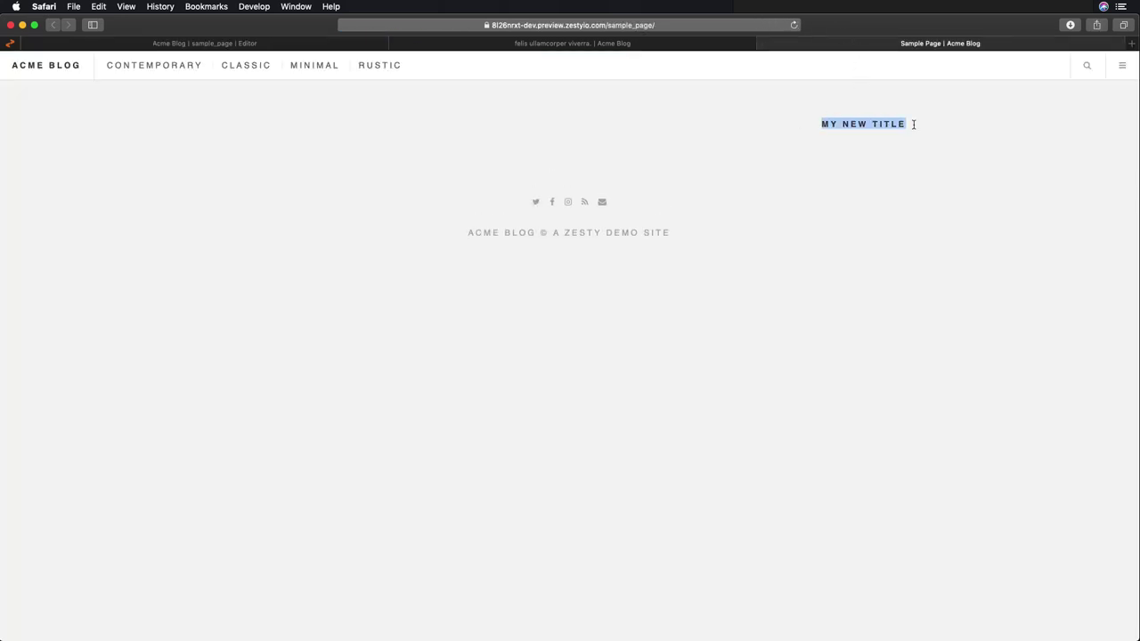
click(748, 105)
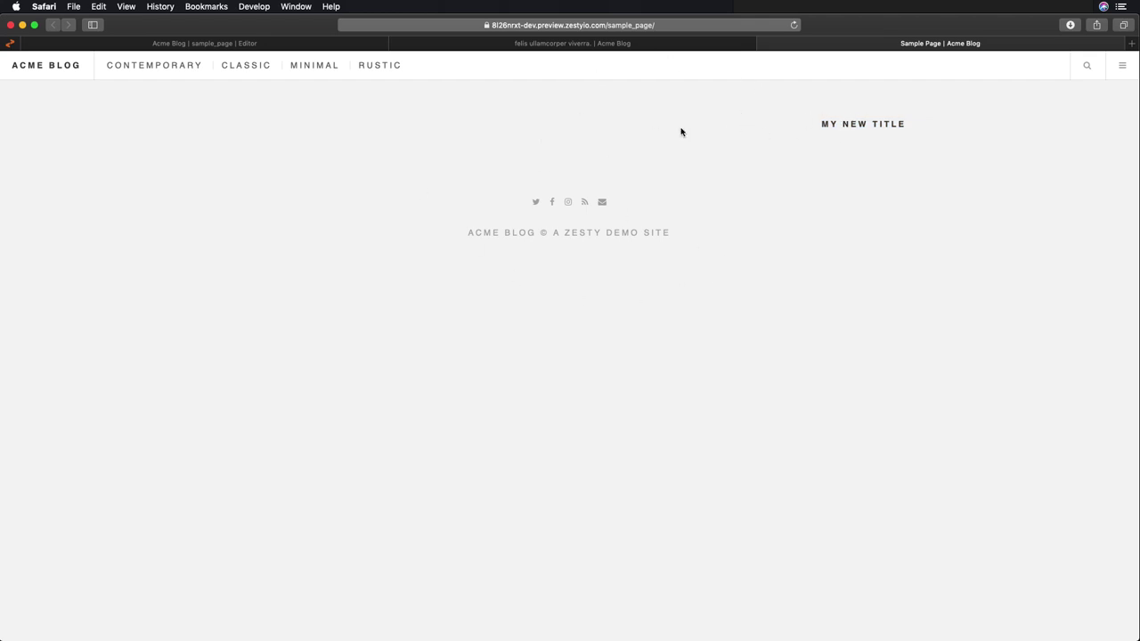
Add <img src='{{this.hero_image.getImage()}}'/> and <p>{{this.date_created.date(Y)}}</p> on separate lines below the heading in the sample_page view's code
click(338, 44)
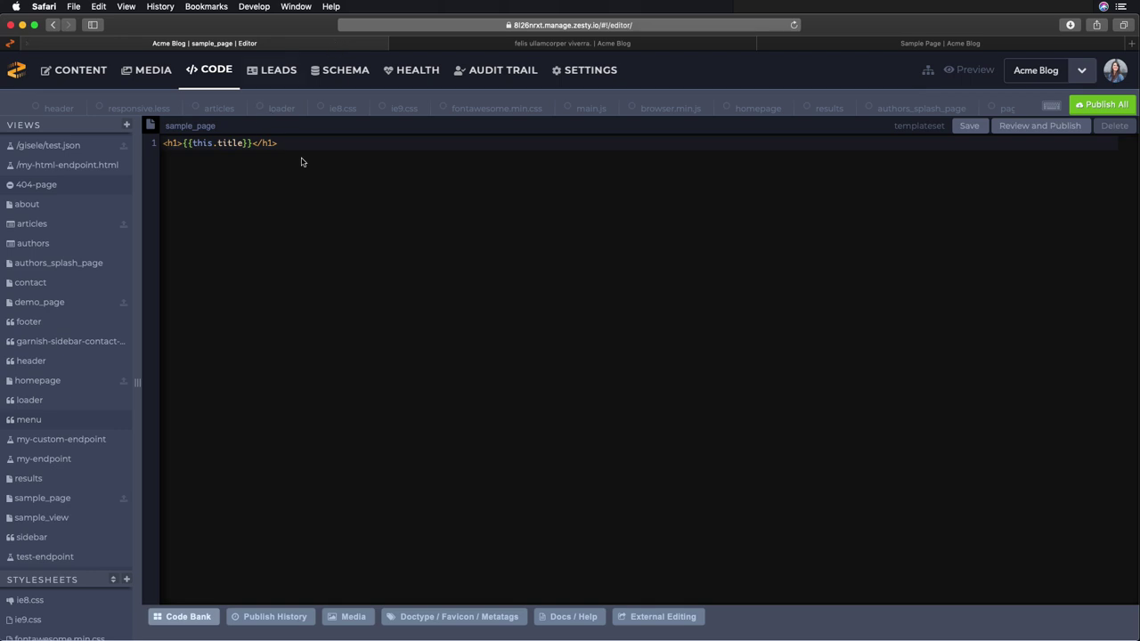
key(Return)
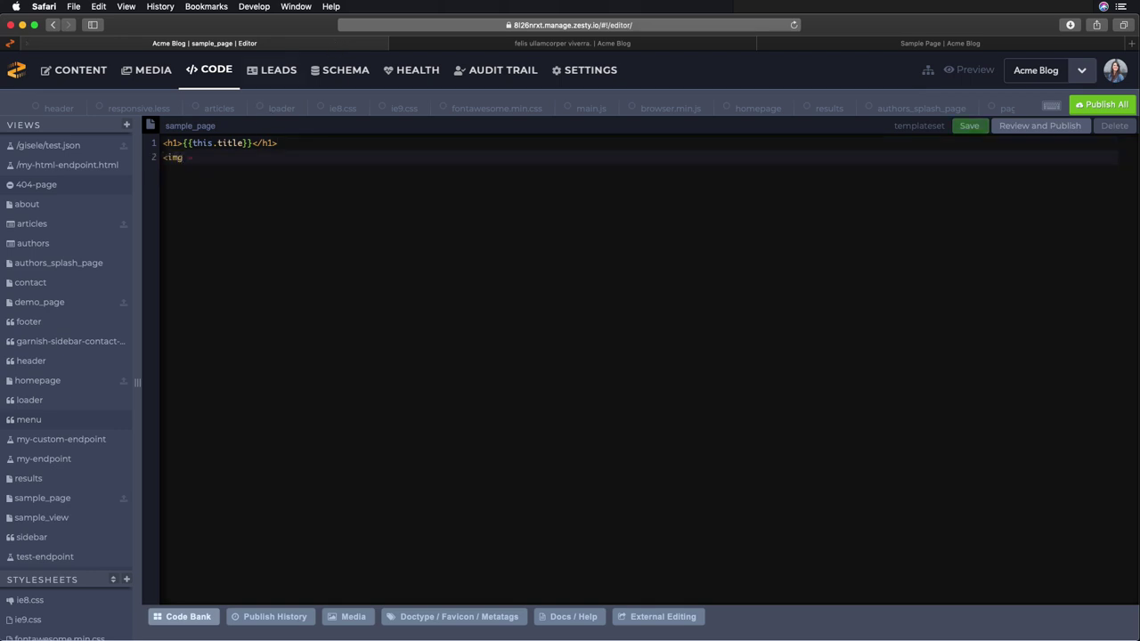
text(<img src='{{this.hero_image.getImage()}}'/>)
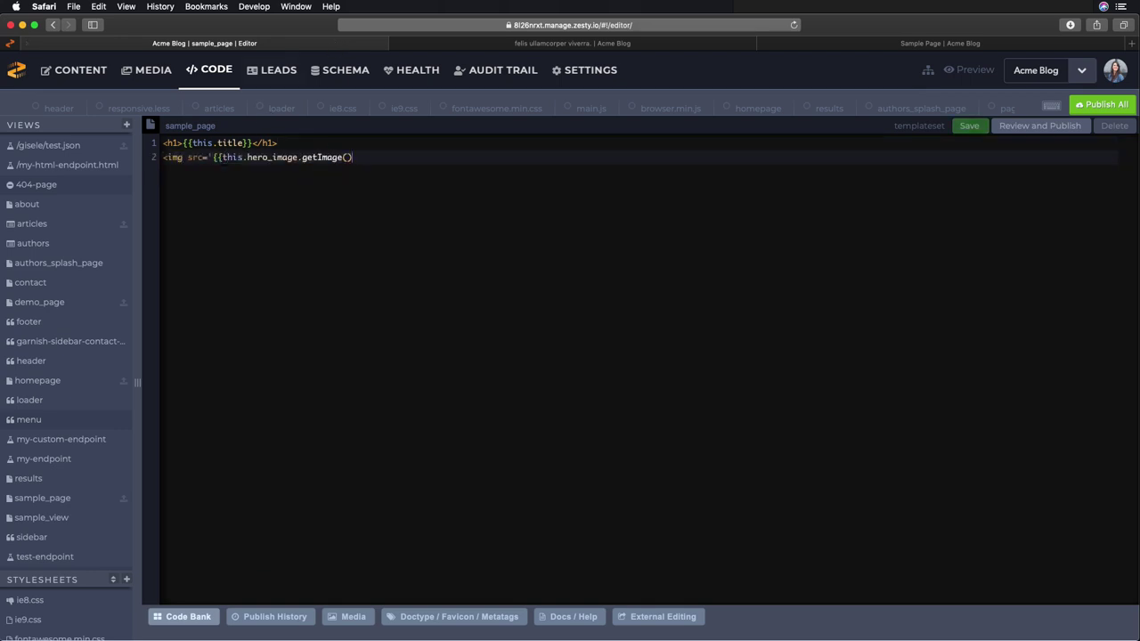
key(Return)
text(<p>)
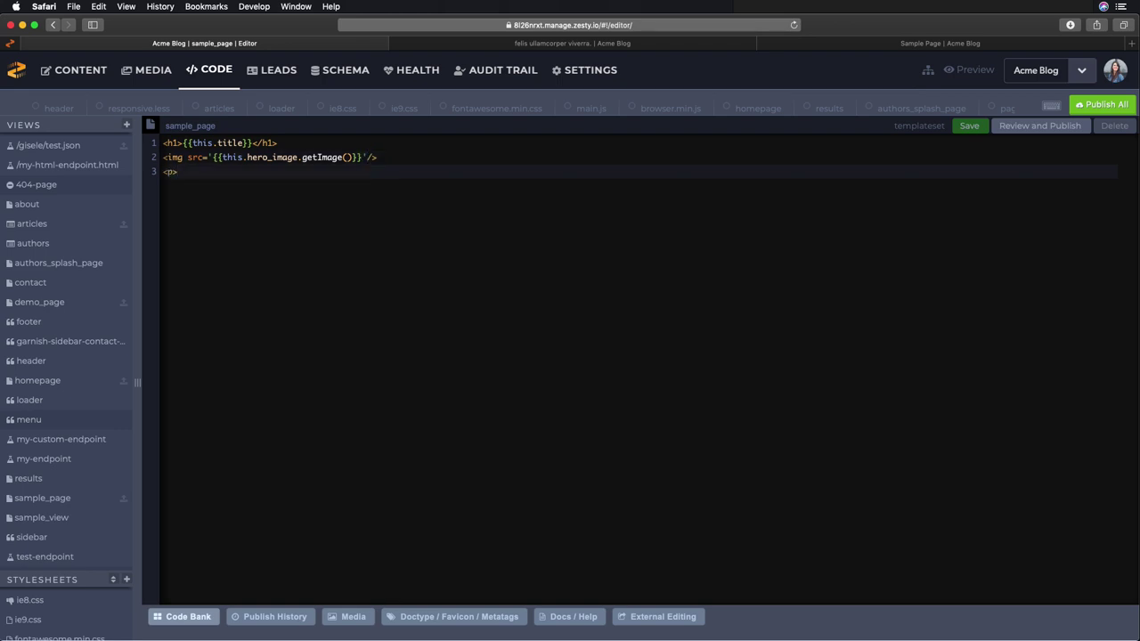
text({{this.date_created.date()
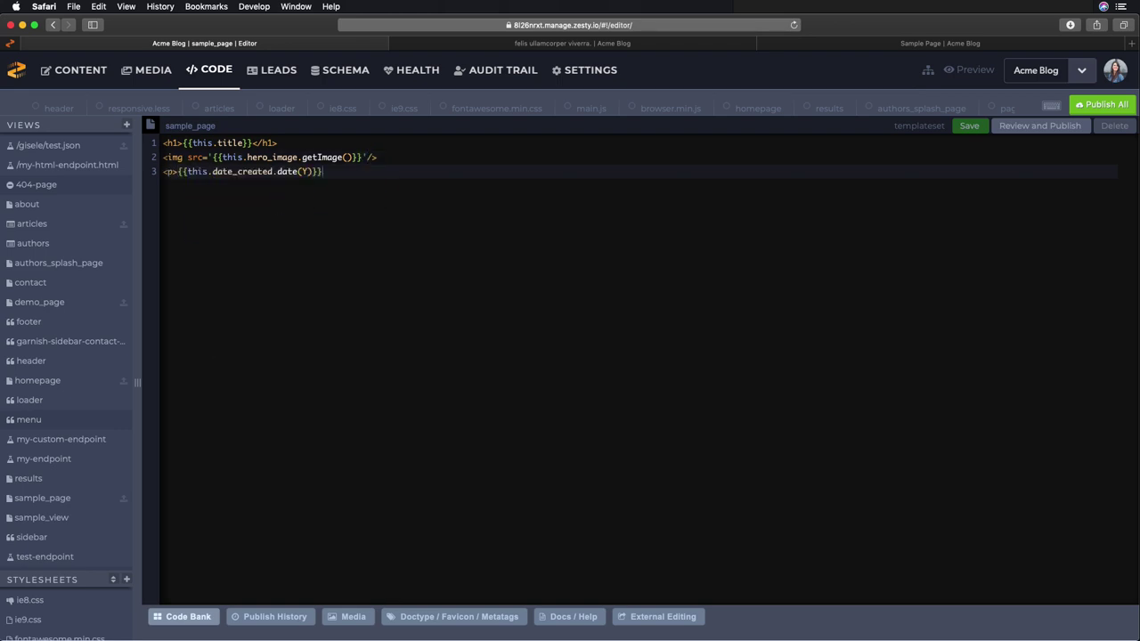
text(Y)}}</p>)
Wrap the sample_page view's code in <div class="container"> and </div>, save it and return to the page preview
click(163, 143)
text(<div class="container">)
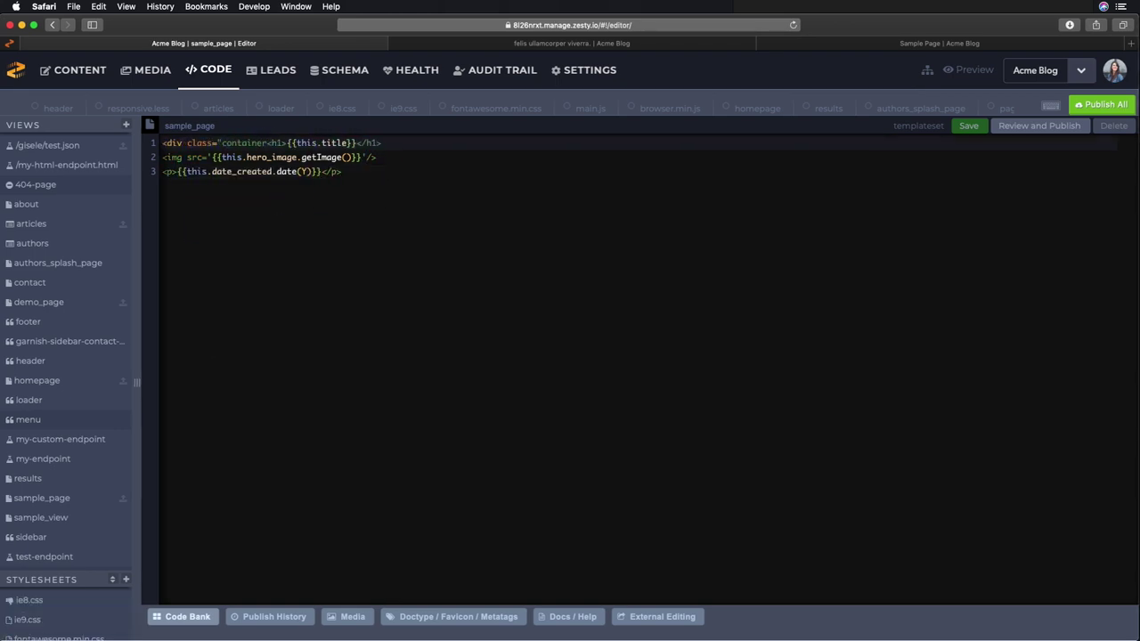
key(Return)
click(348, 186)
key(Return)
text(</div>)
click(971, 125)
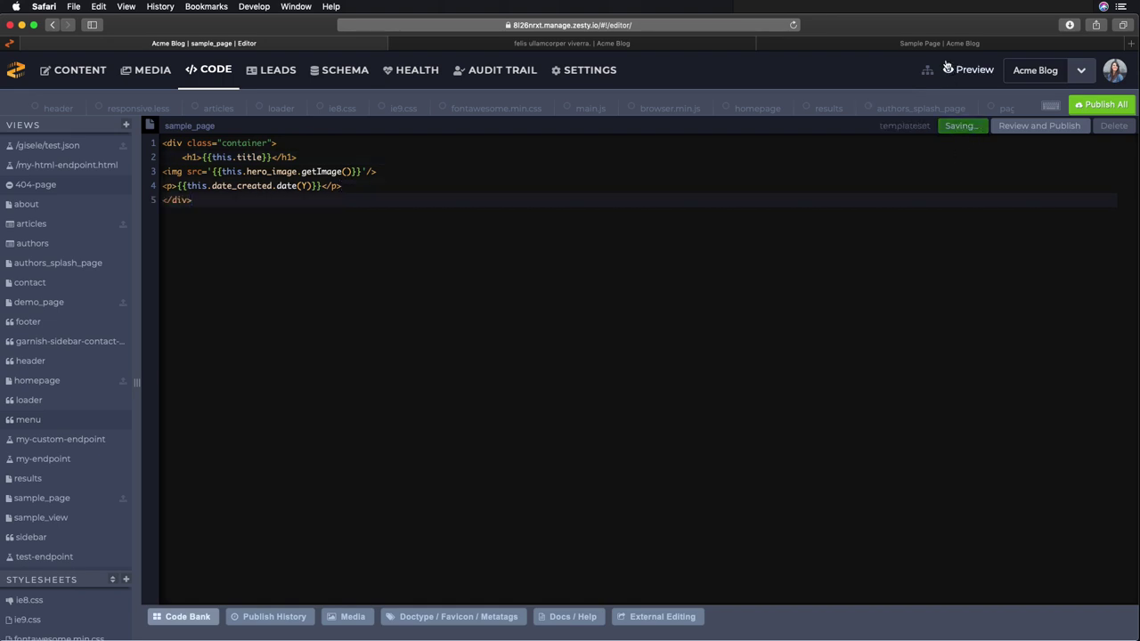
click(935, 47)
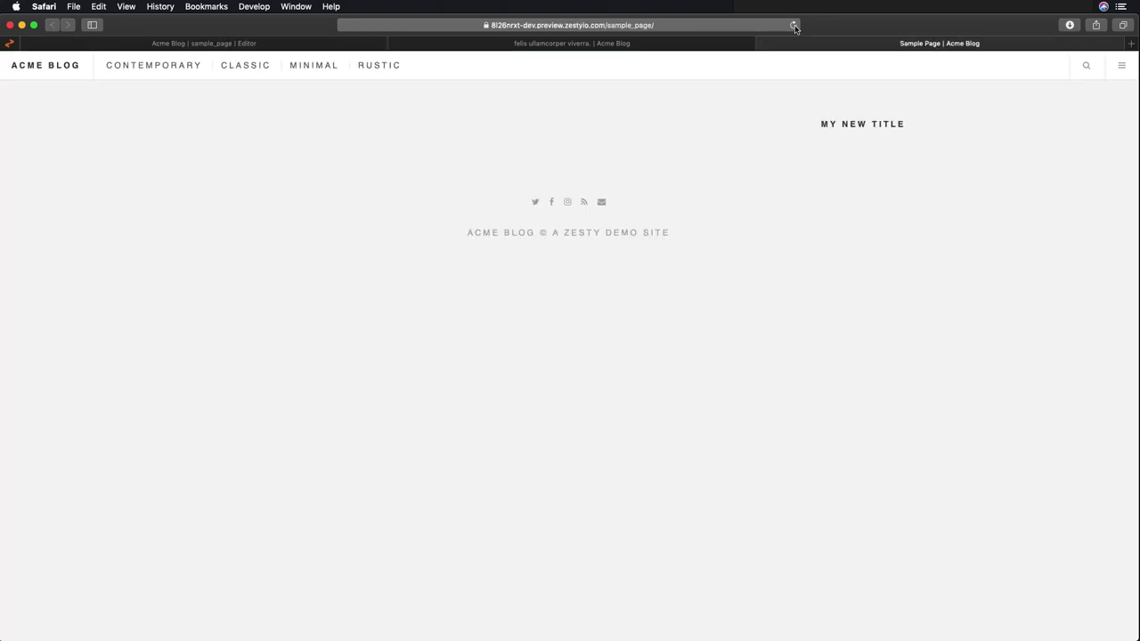